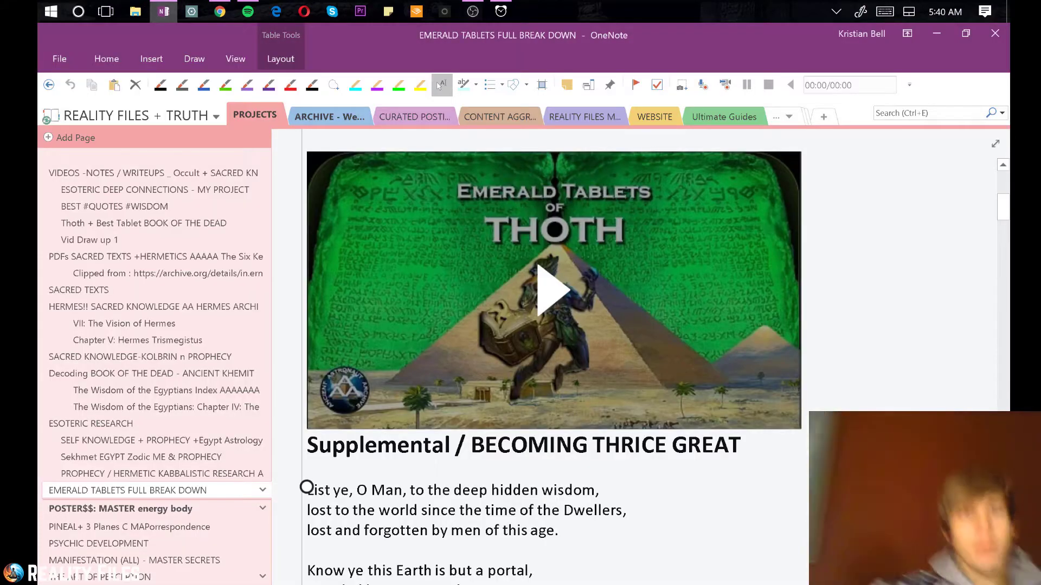
Place the insertion point at the end of the heading and lower the music volume
scroll(739, 384, "down", 2)
left_click(741, 387)
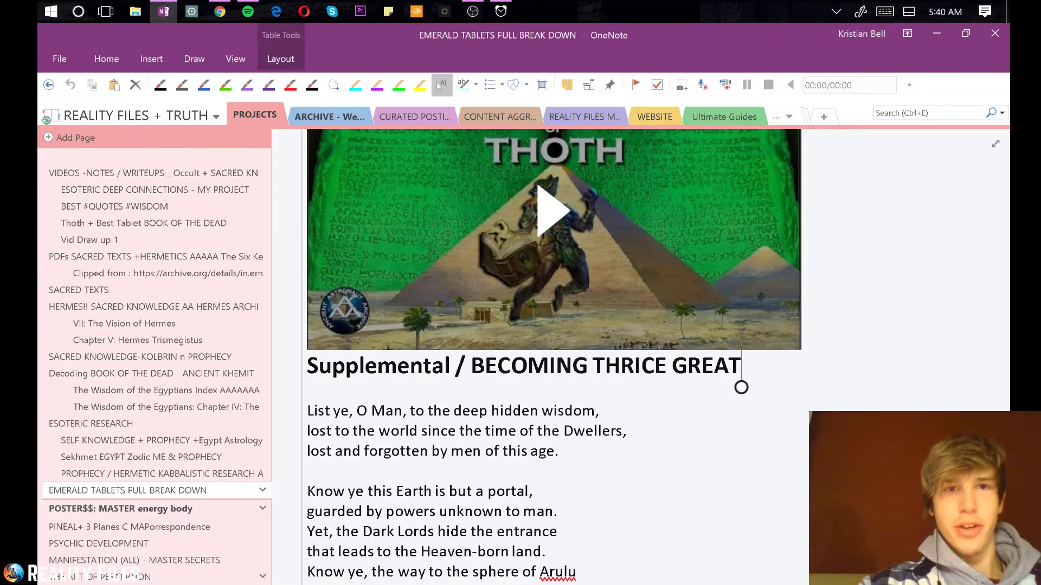
key("XF86AudioLowerVolume")
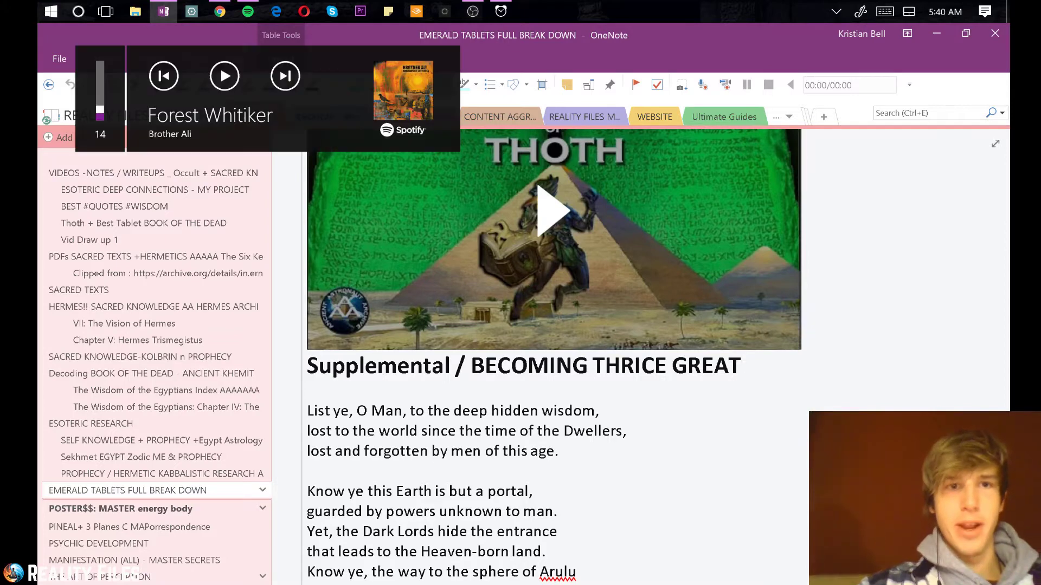
key("XF86AudioLowerVolume")
key("XF86AudioLowerVolume")
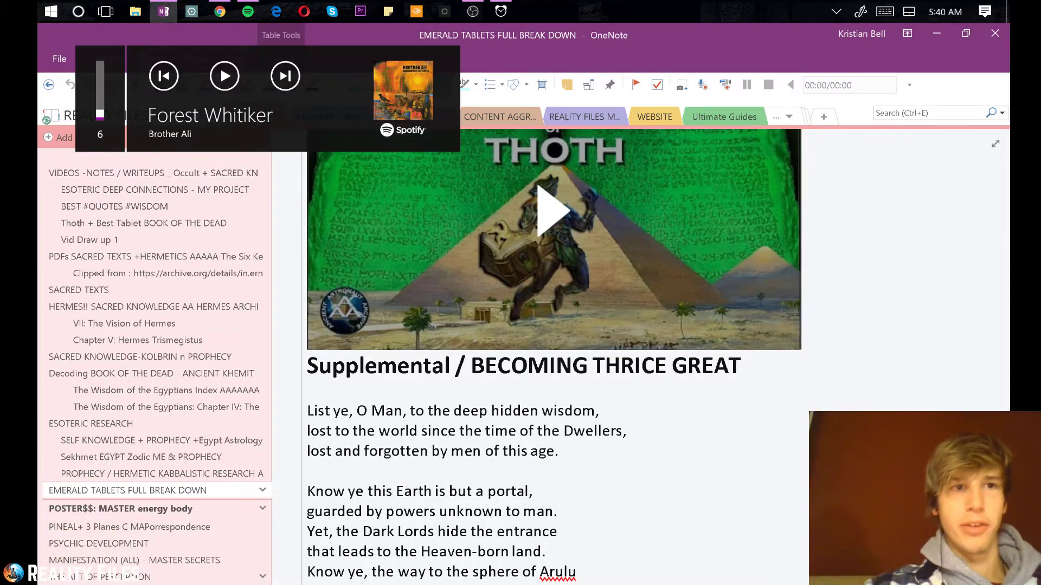
Switch the Emerald Tablets page to full page view and lower the volume again
key("Up")
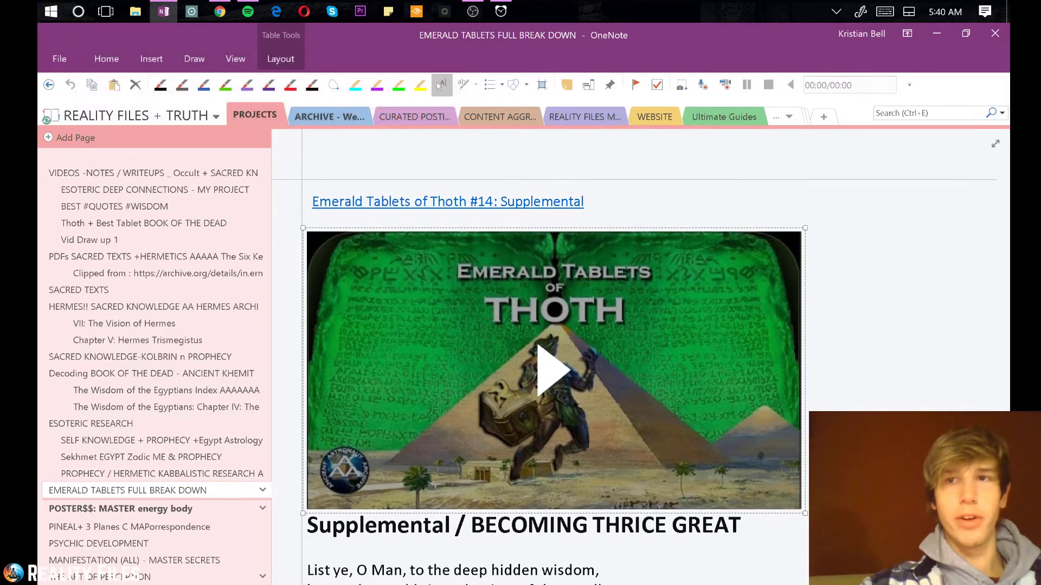
key("F11")
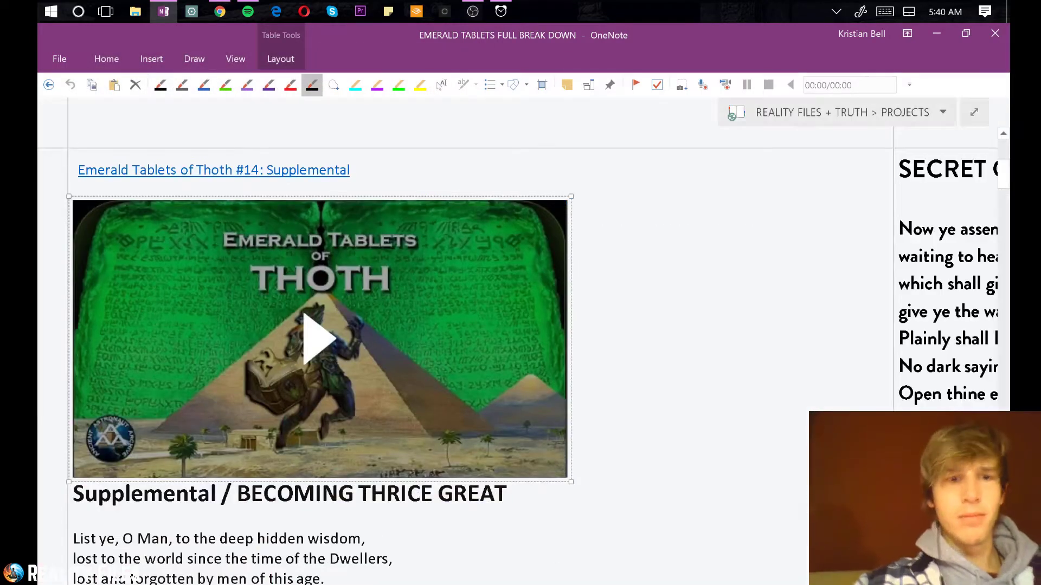
key("XF86AudioLowerVolume")
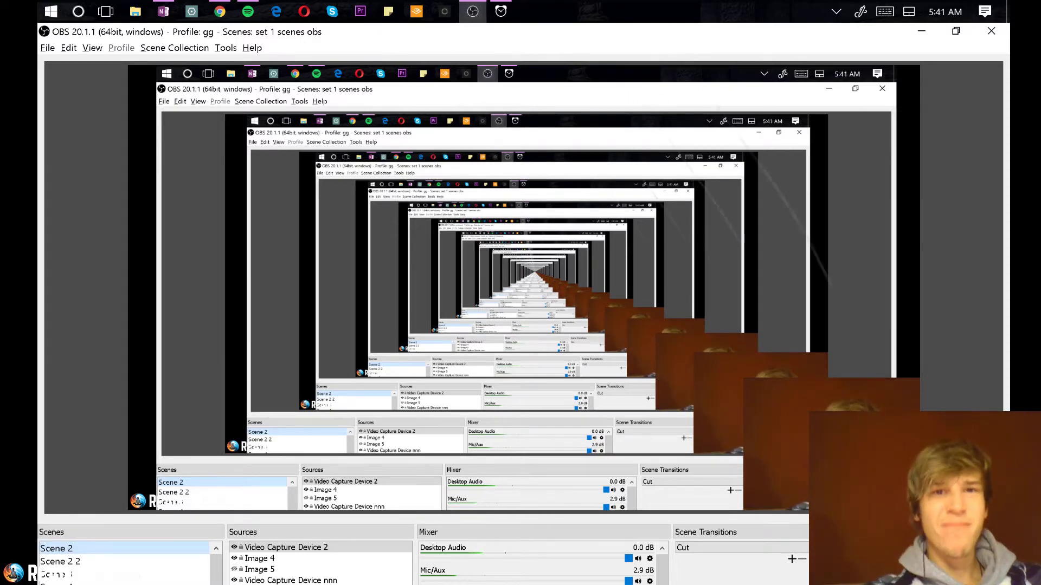
Snap OBS to the right half and OneNote to the left, then maximize OneNote again
key("super+Right")
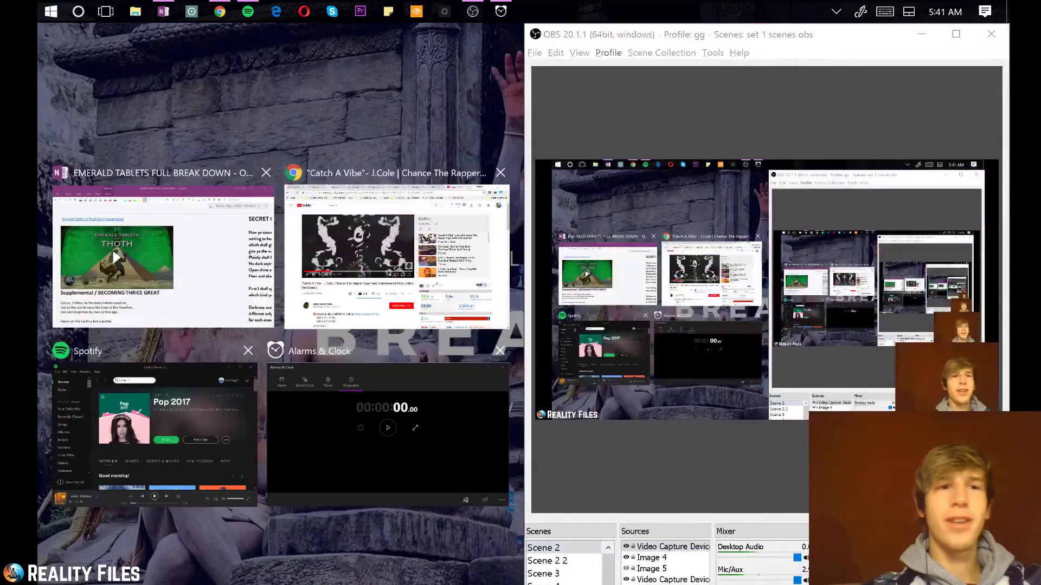
key("Return")
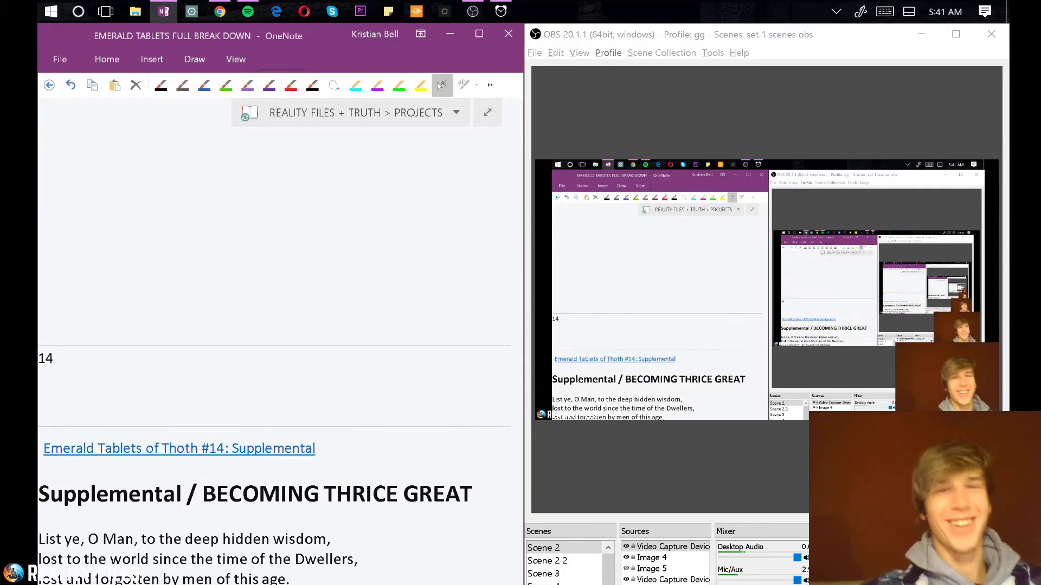
key("super+Up")
Click into the page table, lower the music volume, and scroll back up to the Supplemental heading
left_click(108, 539)
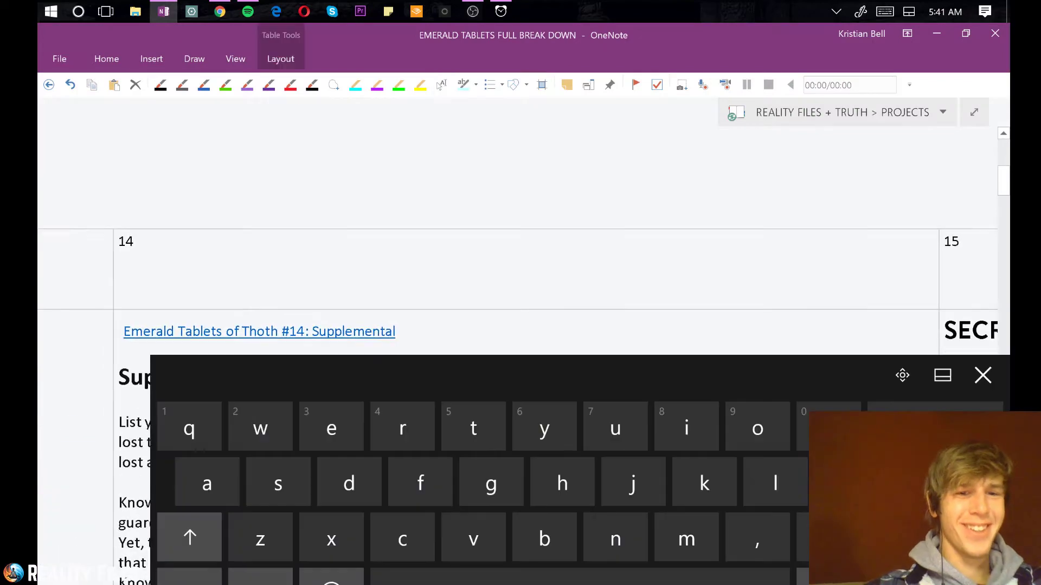
scroll(518, 374, "down", 5)
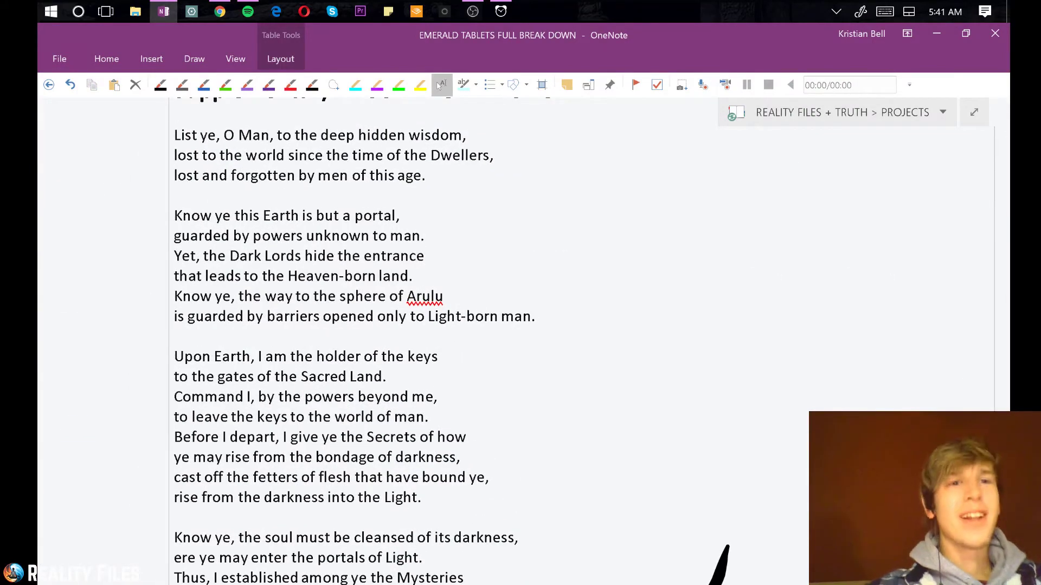
key("XF86AudioLowerVolume")
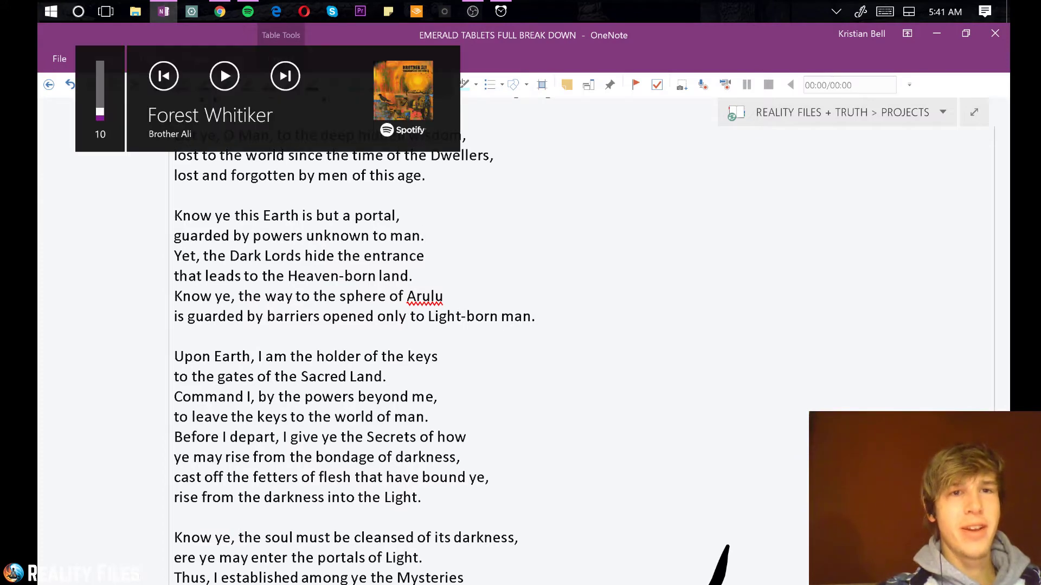
key("XF86AudioLowerVolume")
scroll(521, 325, "up", 3)
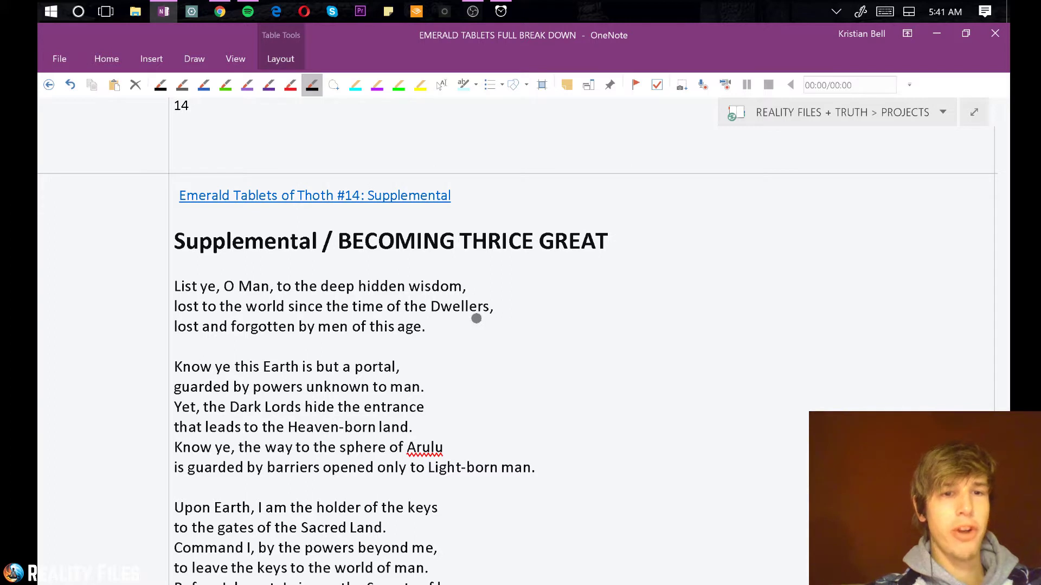
Undo a black ink stroke drawn over 'Dark Lords' and return to text selection
left_click_drag(230, 414, 293, 408)
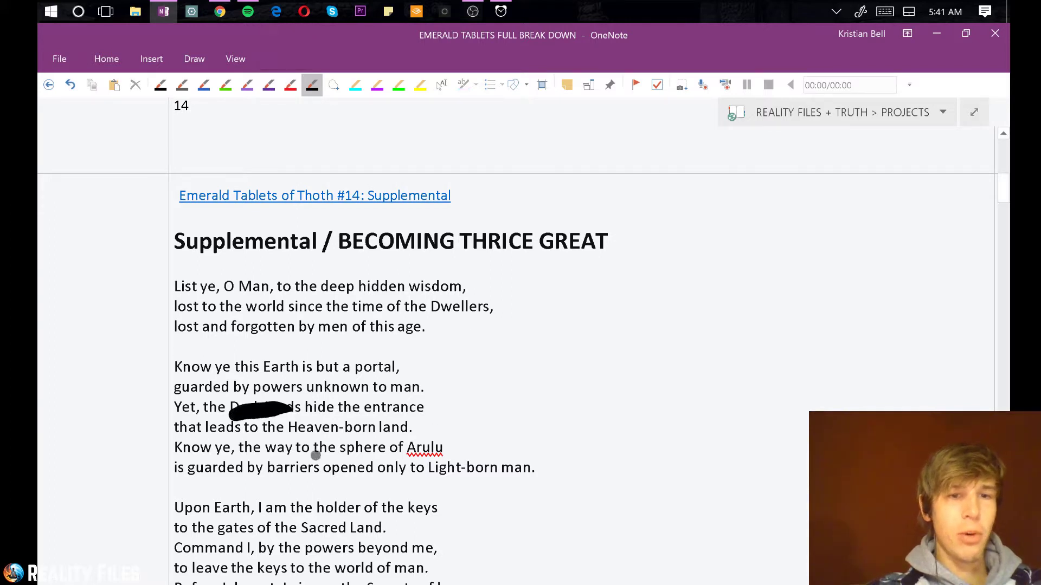
key("ctrl+z")
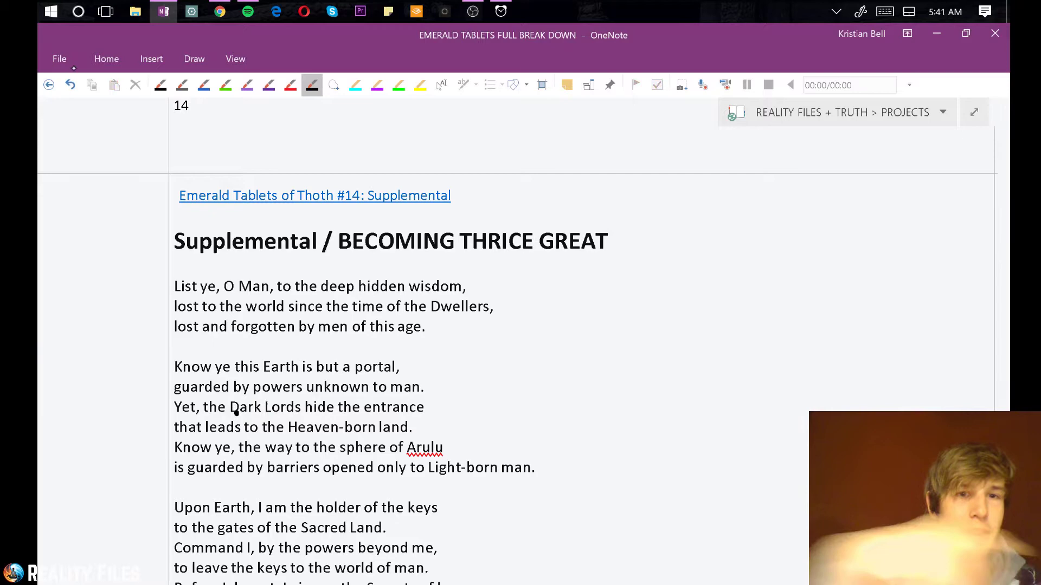
left_click(441, 85)
scroll(658, 339, "down", 2)
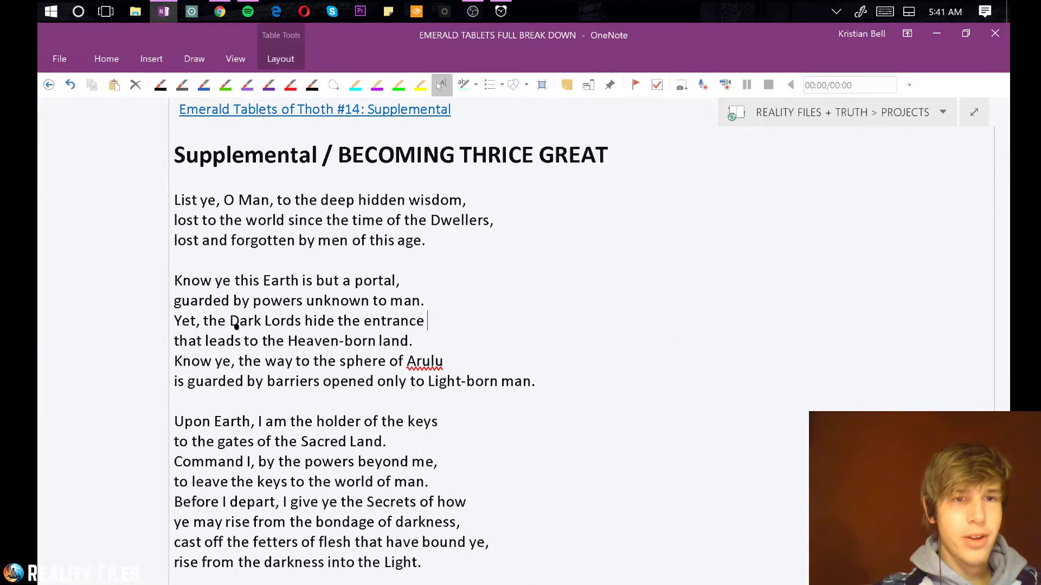
Highlight 'Heaven-born land.' with the yellow highlighter, then return to text selection
left_click(420, 85)
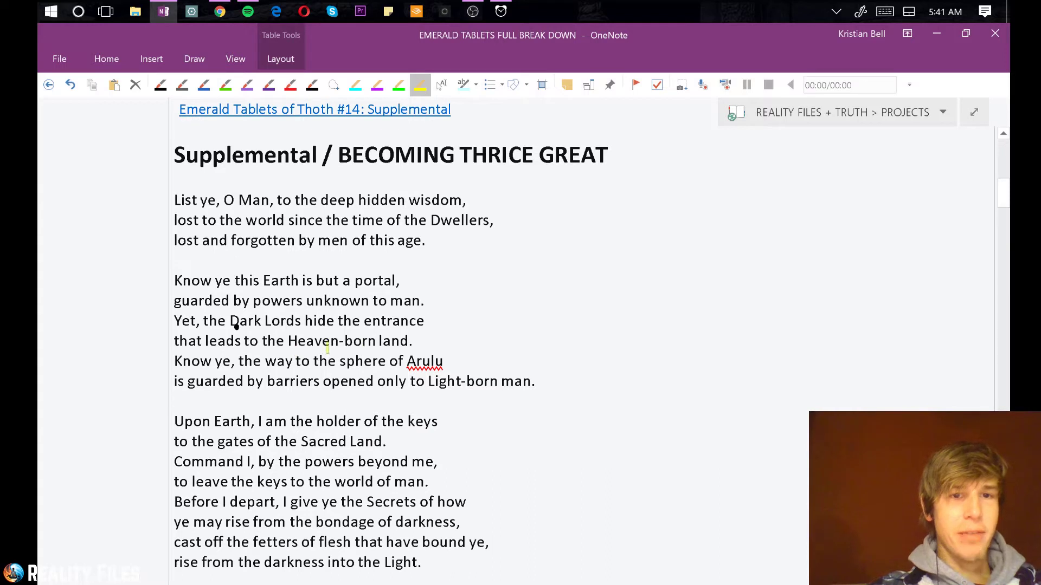
mouse_move(285, 342)
left_mouse_down()
mouse_move(412, 340)
mouse_move(287, 351)
left_mouse_up()
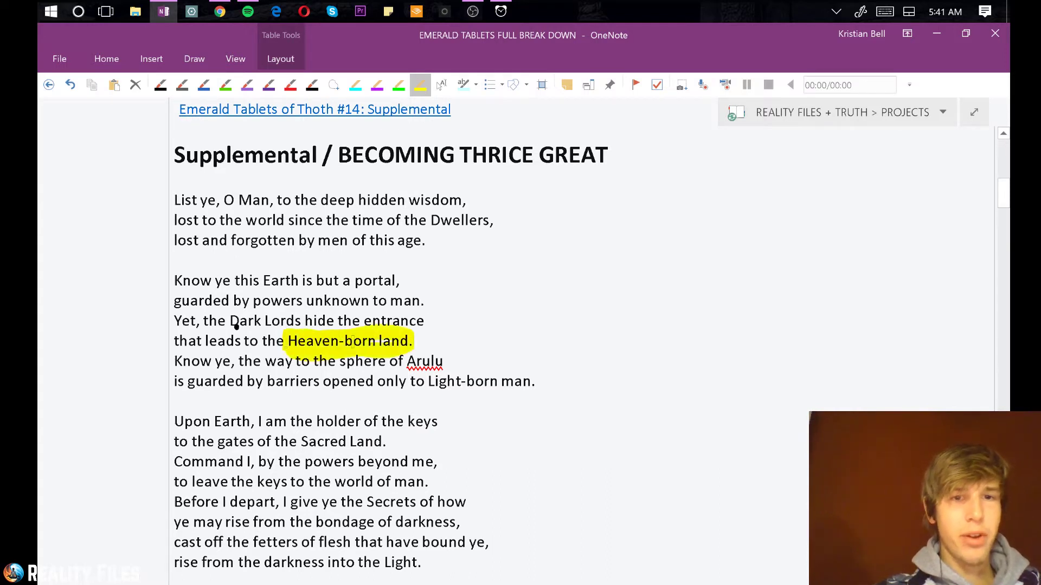
scroll(726, 569, "down", 1)
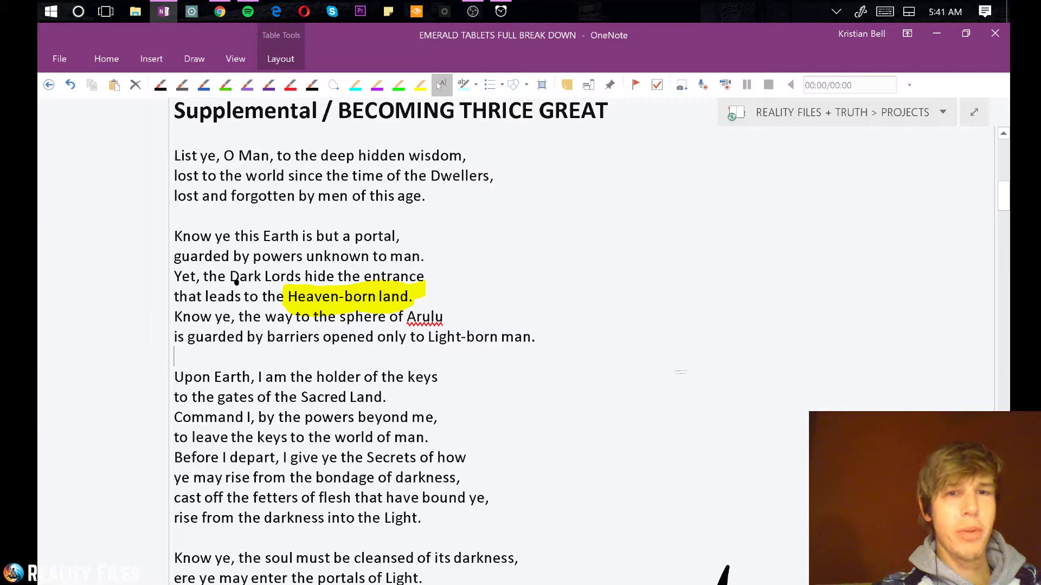
left_click(420, 85)
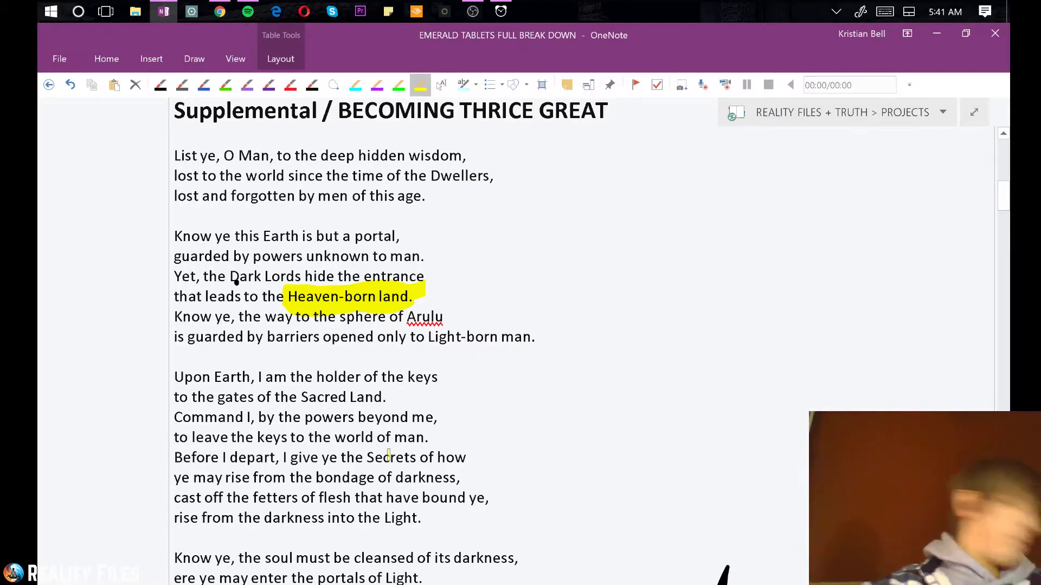
scroll(388, 457, "down", 5)
left_click(439, 85)
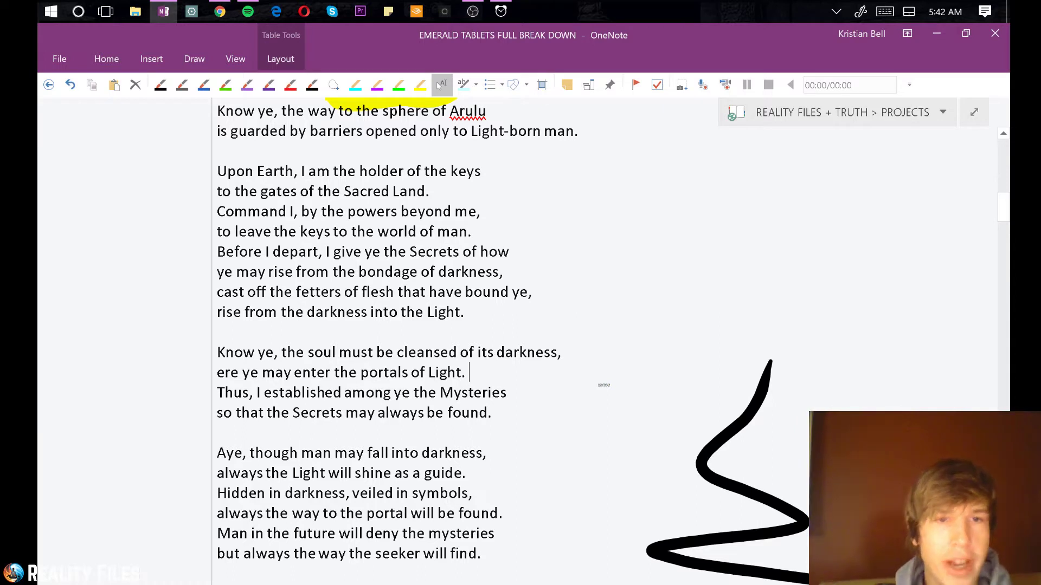
Use the yellow highlighter on 'the fetters of flesh that have bound ye,' and 'from the bondage of darkness,'
left_click(420, 86)
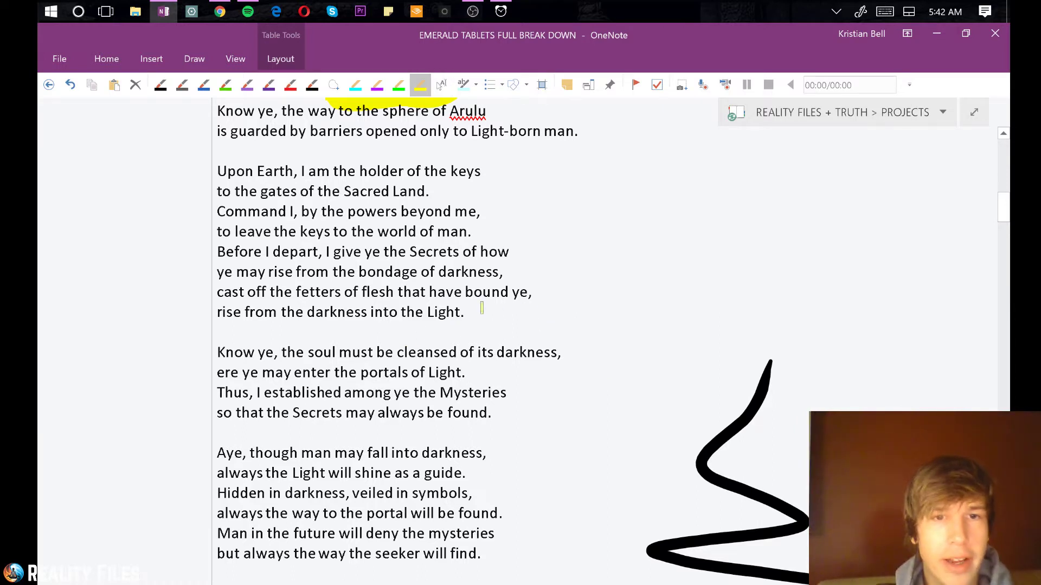
left_click_drag(293, 287, 548, 293)
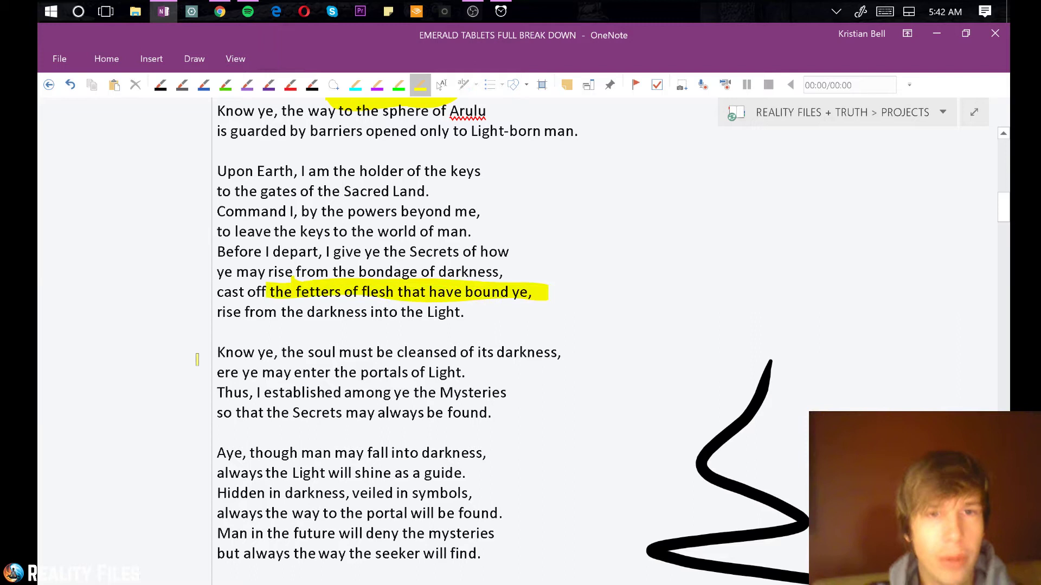
mouse_move(341, 269)
left_mouse_down()
mouse_move(538, 256)
mouse_move(298, 271)
left_mouse_up()
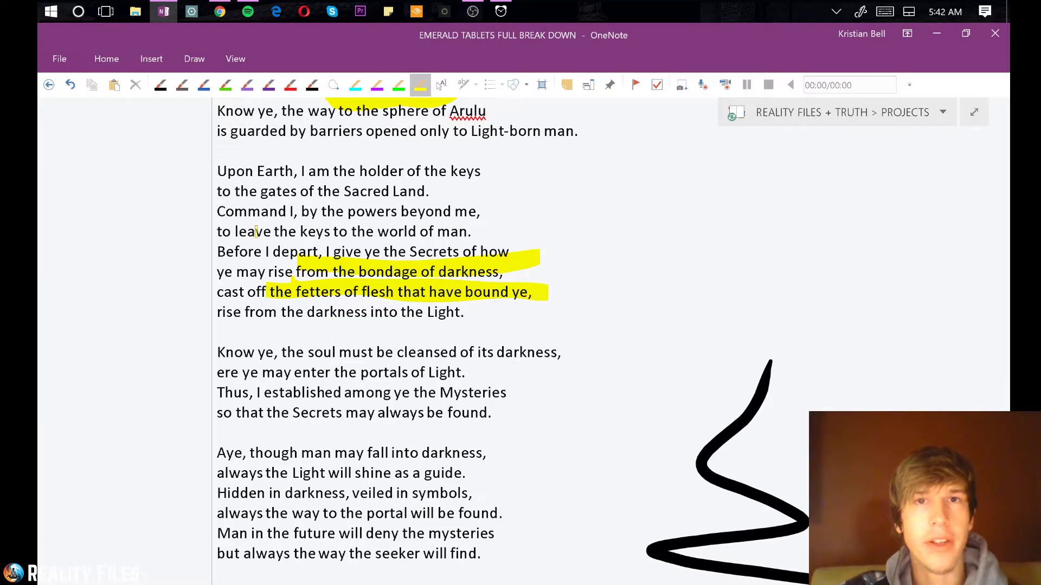
Scroll to the seeker passage and mark 'Man in the future will deny the mysteries' and 'but always the way the seeker will find' with yellow highlighter
scroll(256, 231, "down", 3)
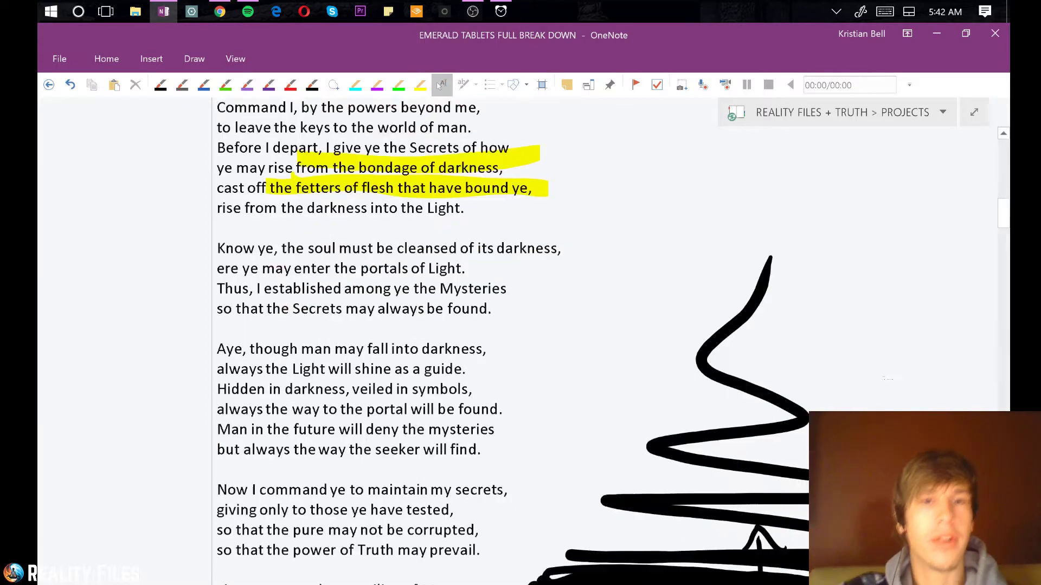
left_click(442, 85)
scroll(387, 325, "down", 2)
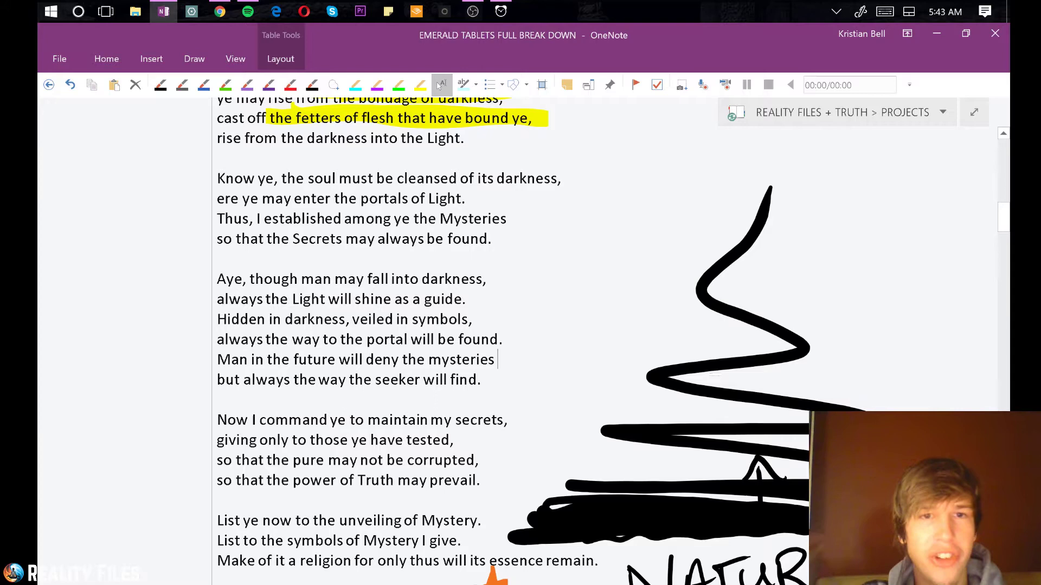
scroll(542, 325, "down", 3)
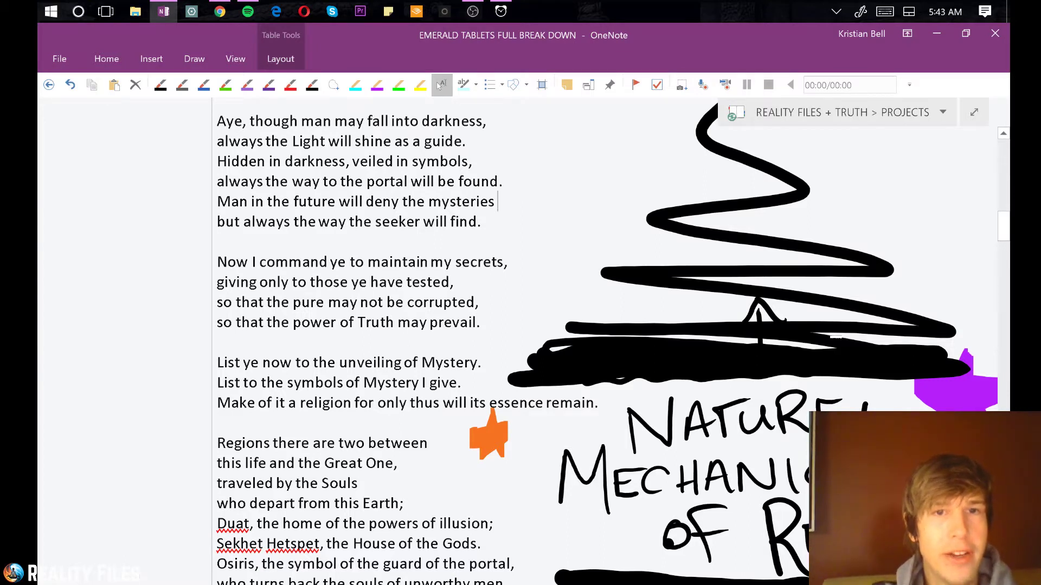
scroll(439, 86, "up", 1)
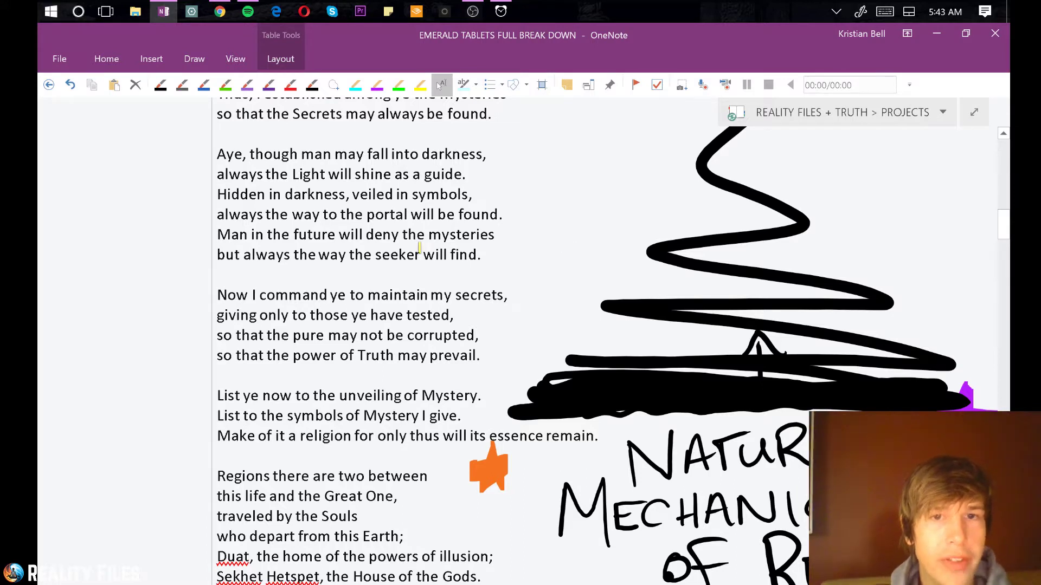
left_click(420, 85)
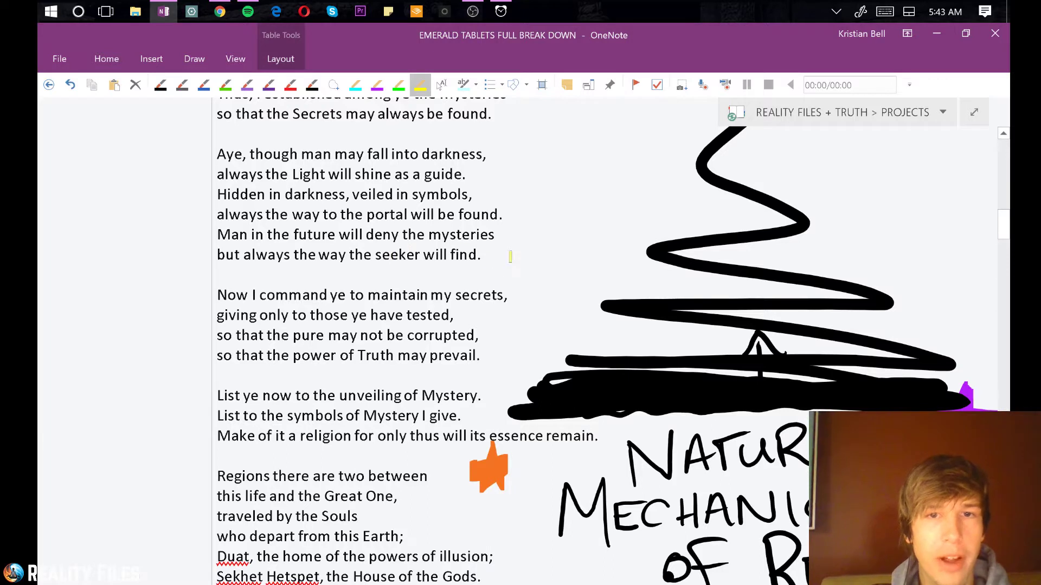
mouse_move(492, 263)
left_mouse_down()
mouse_move(407, 235)
mouse_move(232, 237)
left_mouse_up()
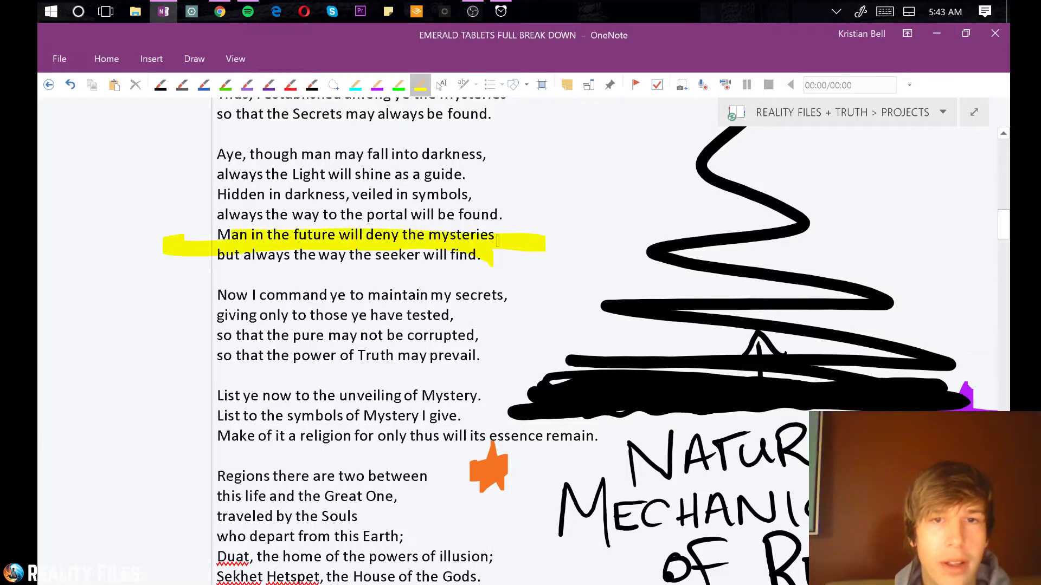
mouse_move(497, 242)
left_mouse_down()
mouse_move(157, 228)
mouse_move(535, 255)
mouse_move(148, 257)
mouse_move(401, 256)
left_mouse_up()
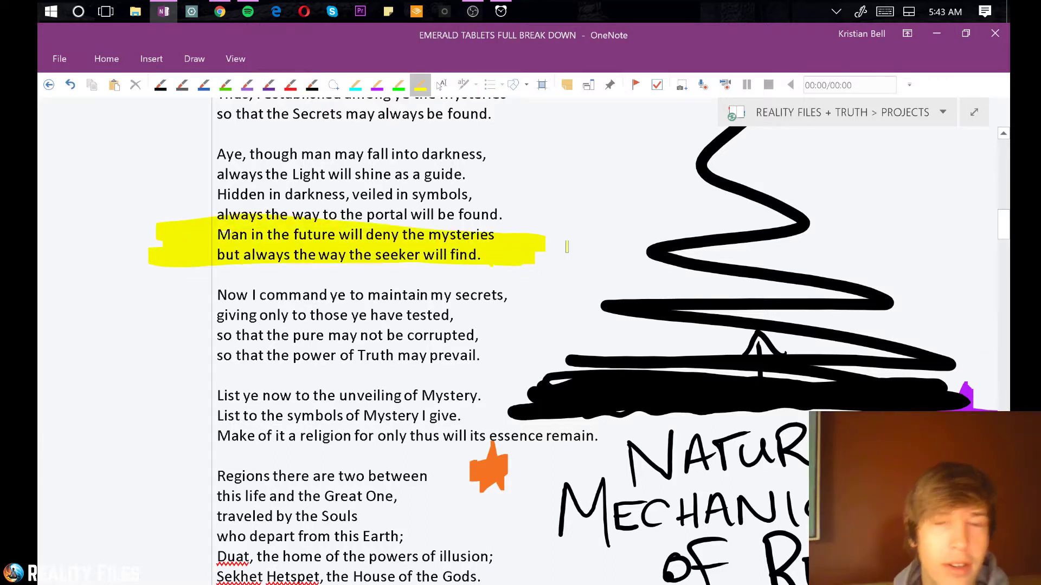
left_click(439, 85)
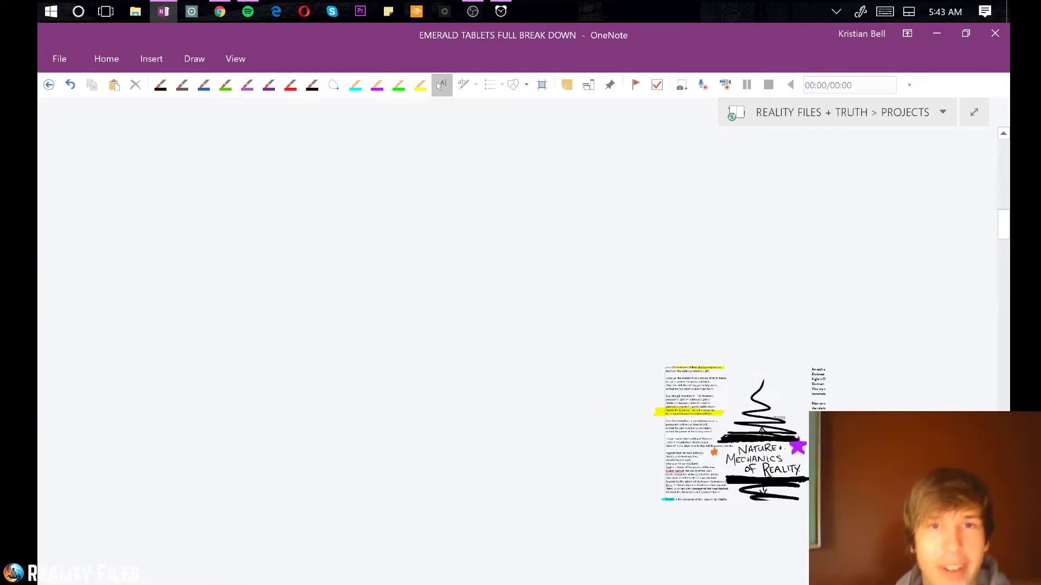
key("ctrl+alt+minus")
key("ctrl+alt+minus")
key("ctrl+alt+minus")
key("ctrl+g")
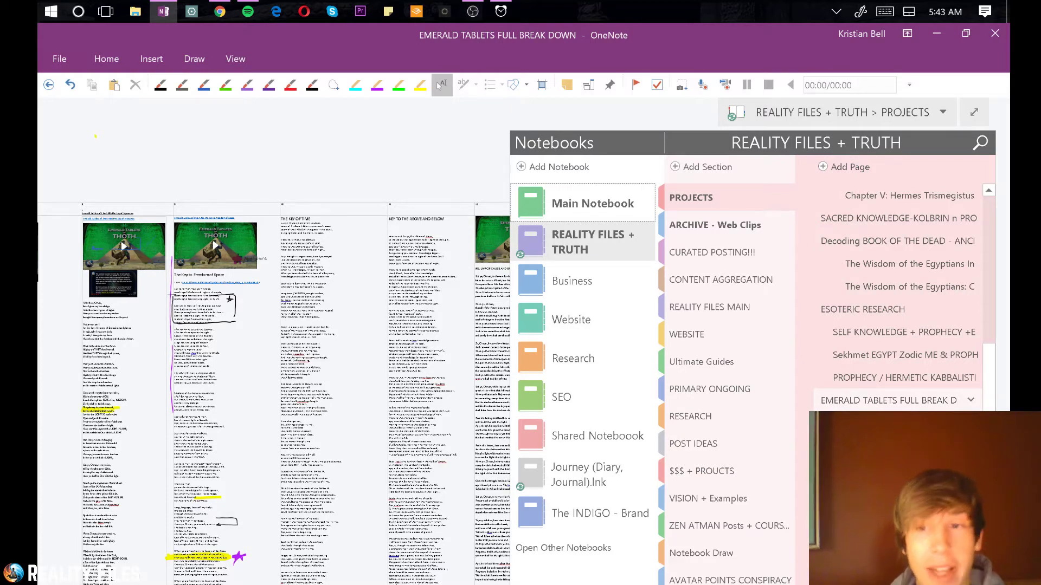
left_click(899, 218)
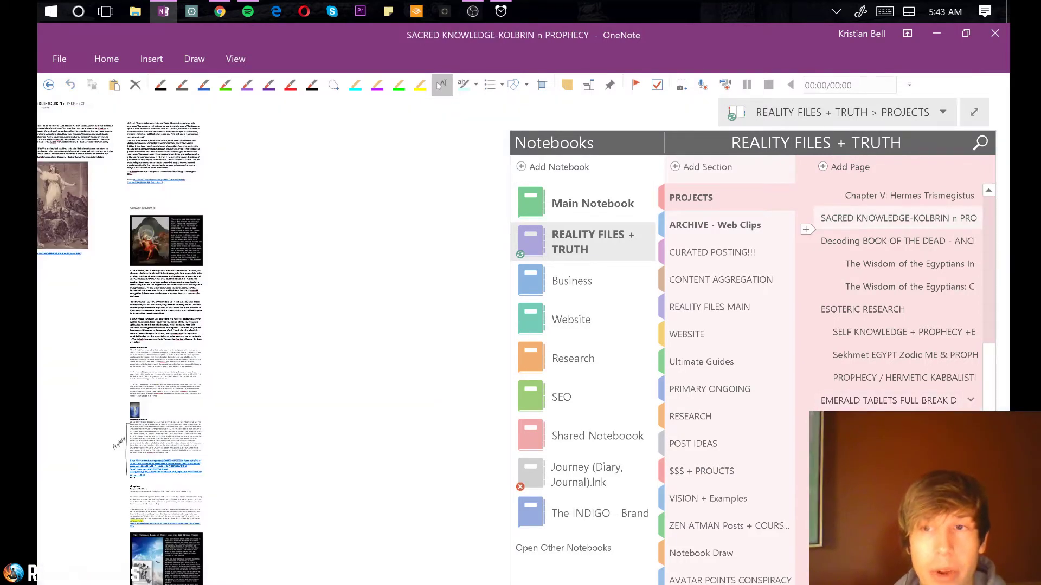
key("ctrl+Page_Down")
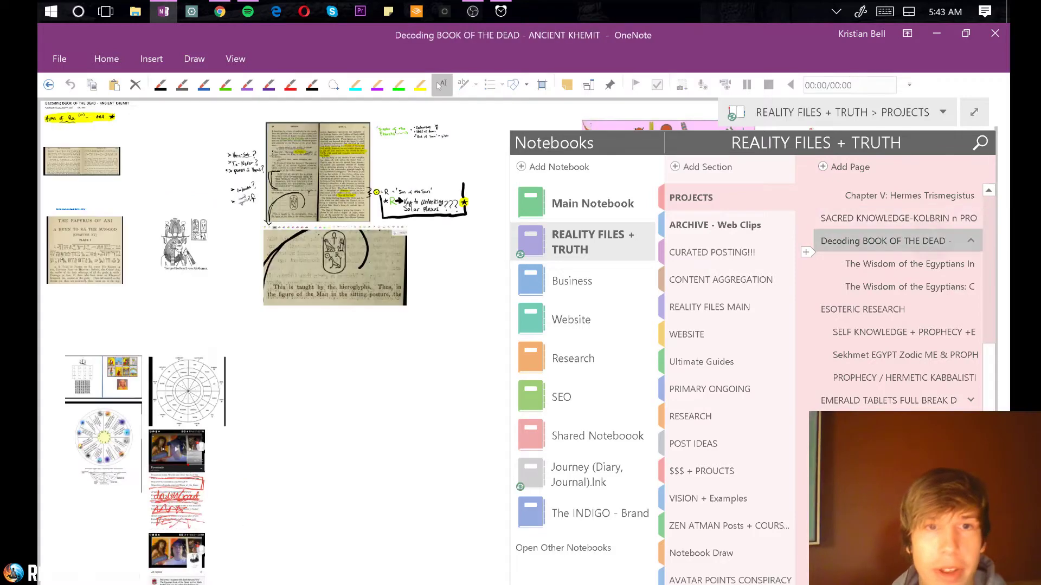
key("Escape")
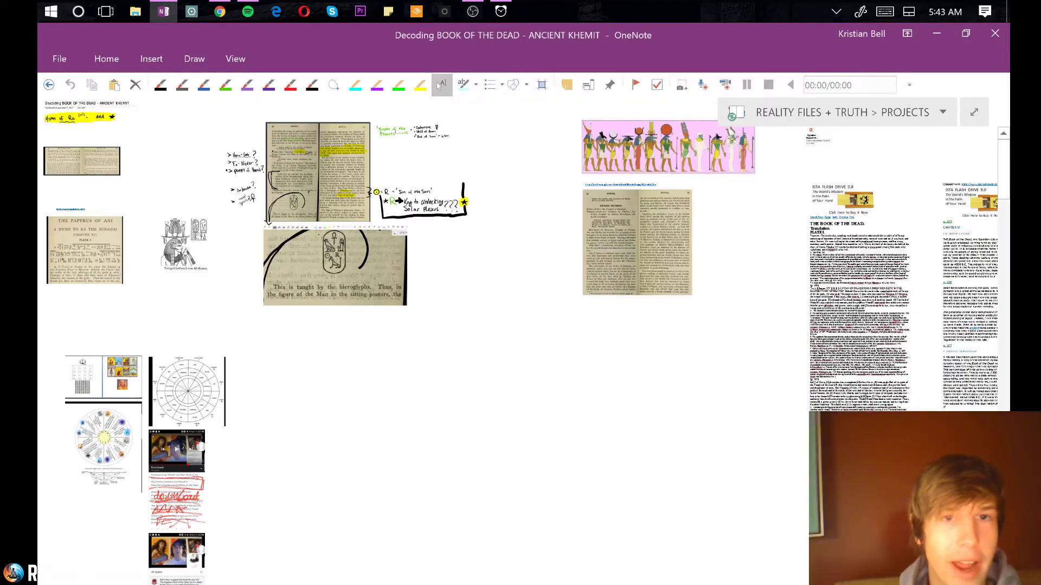
scroll(337, 266, "up", 5)
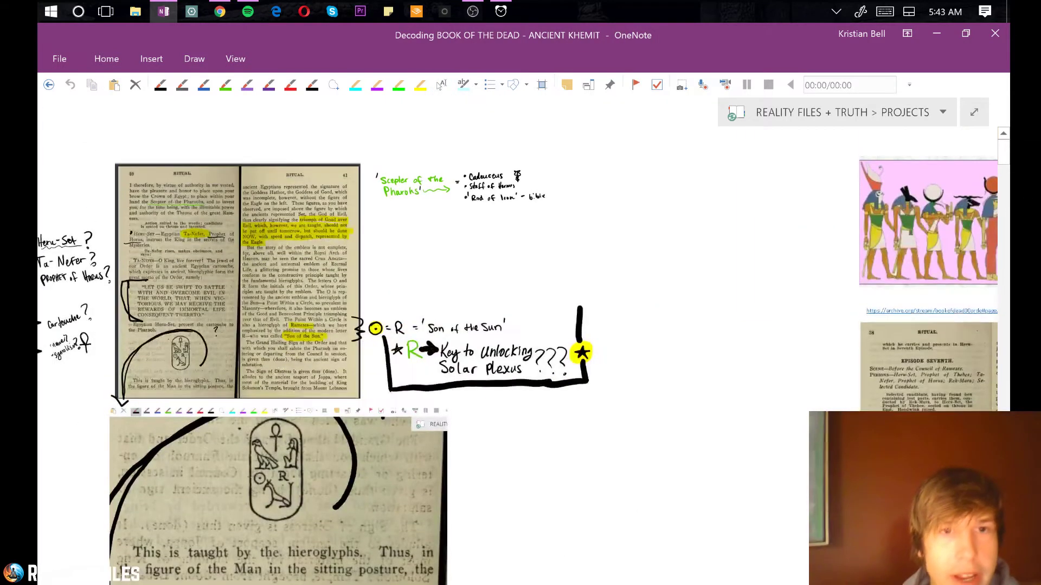
scroll(520, 336, "left", 10)
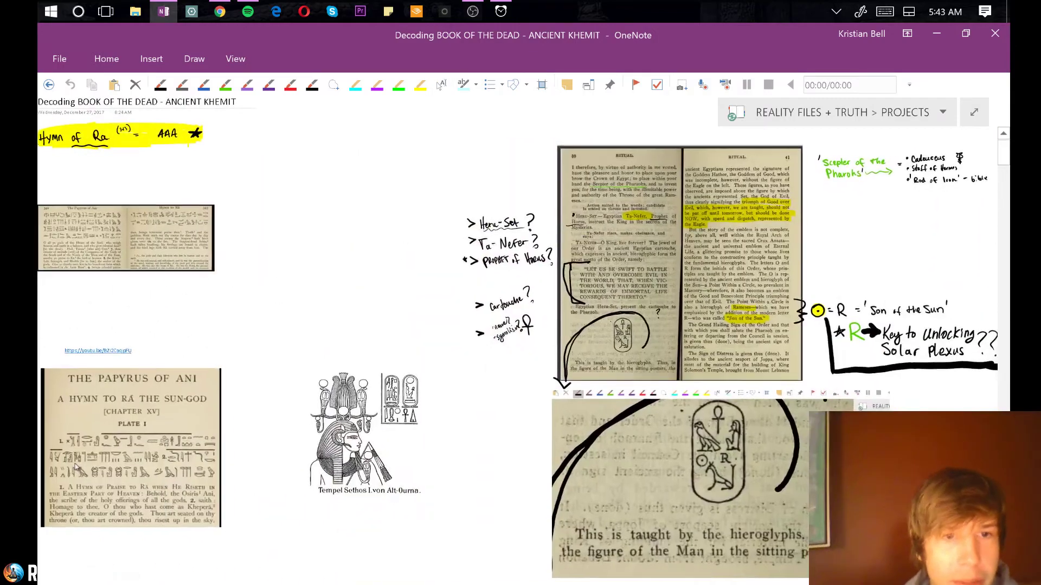
scroll(520, 336, "right", 20)
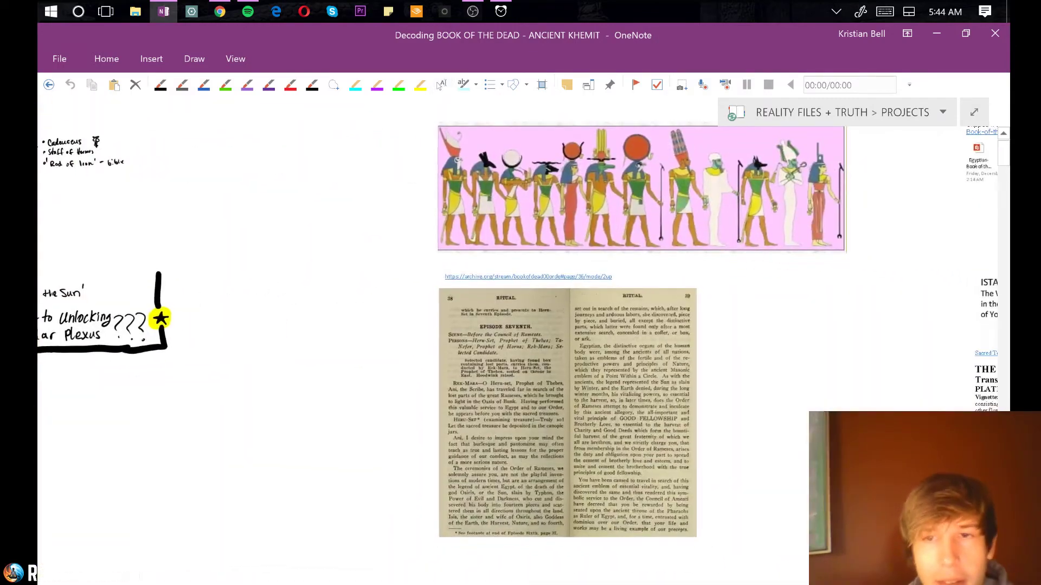
key("ctrl+g")
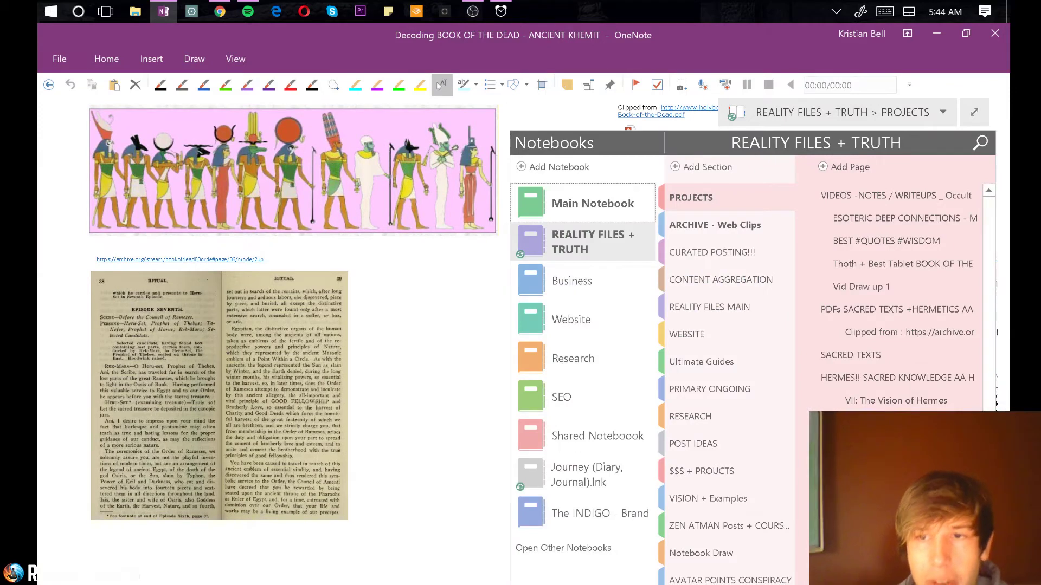
left_click(889, 378)
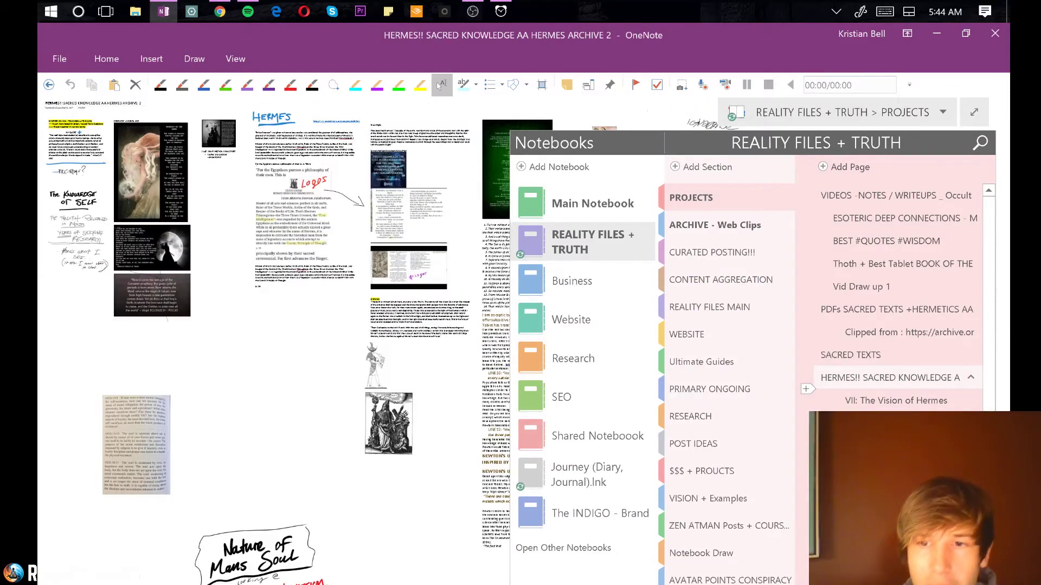
key("alt+Left")
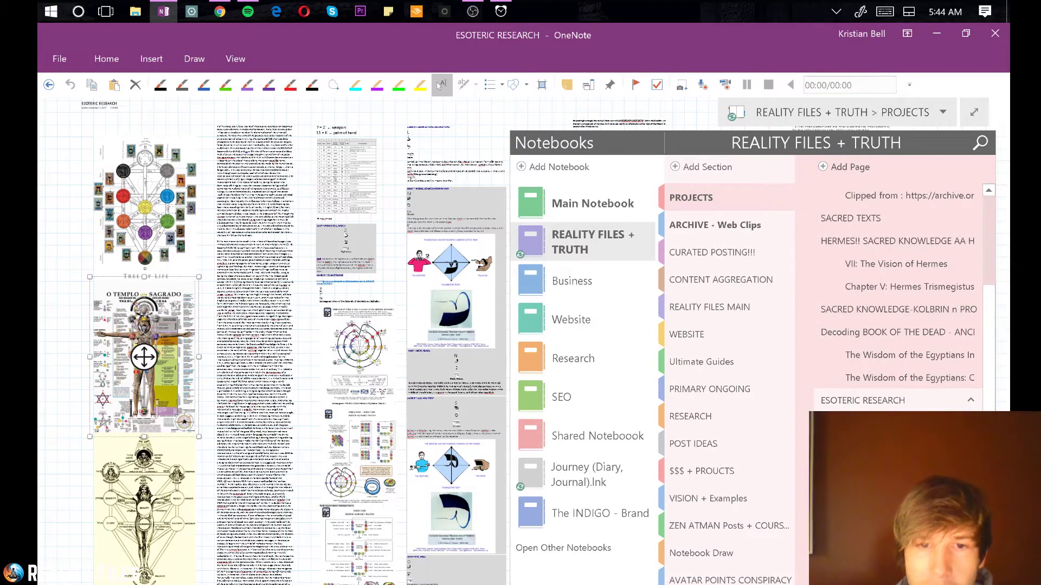
key("alt+Left")
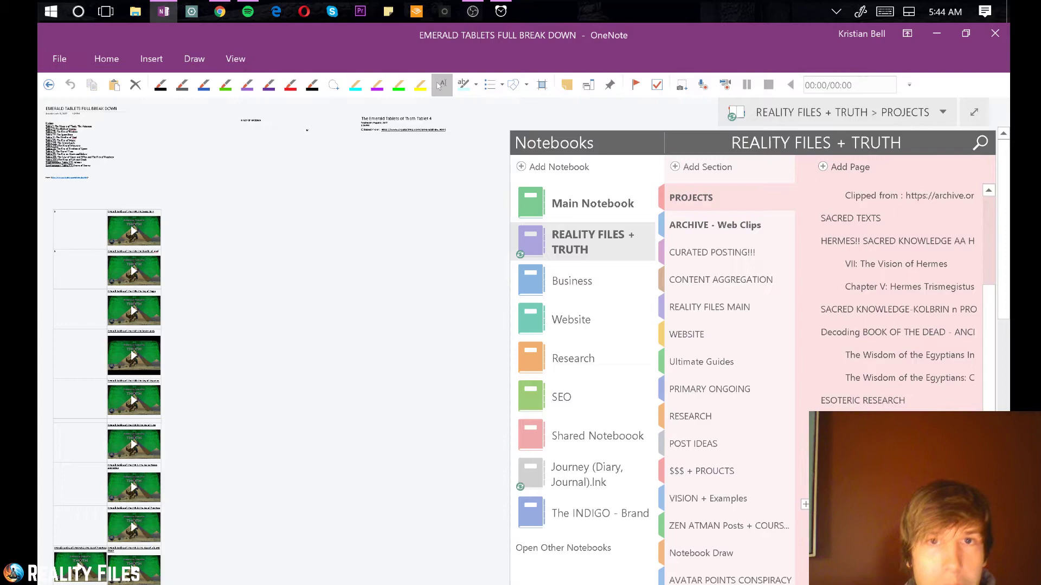
left_click(325, 271)
scroll(325, 244, "up", 3)
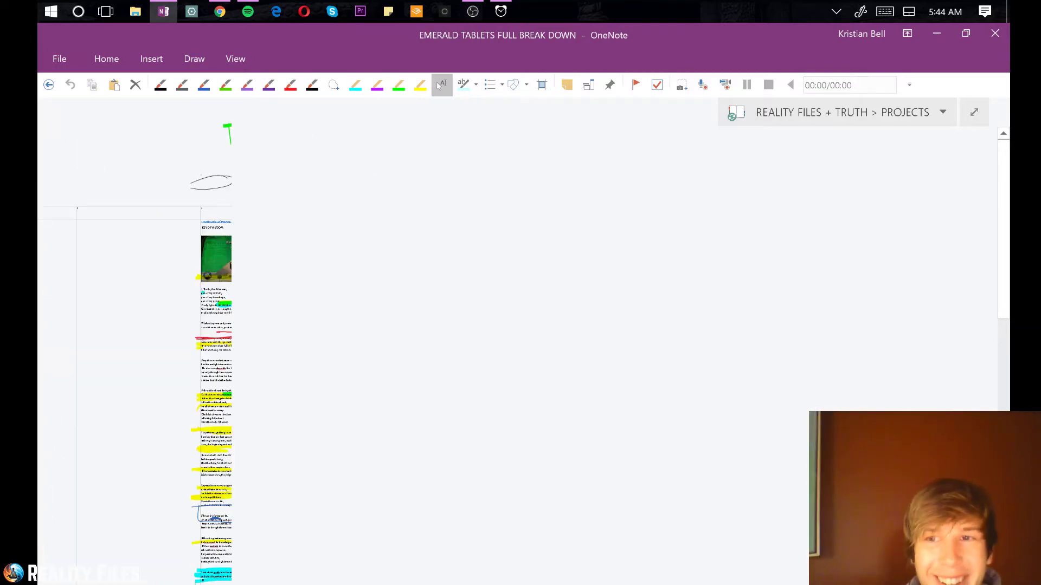
left_click(542, 244)
scroll(521, 244, "right", 8)
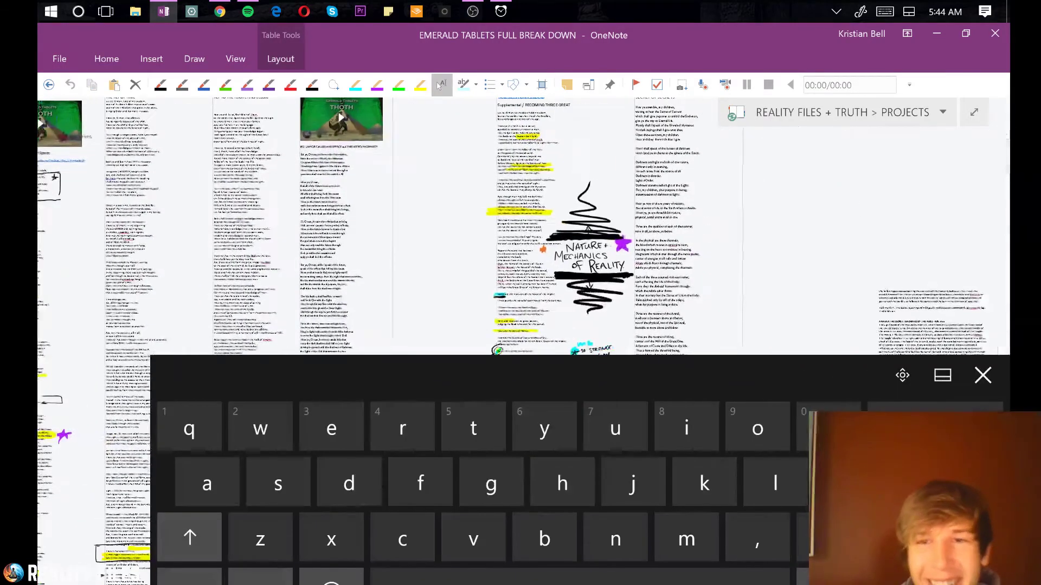
scroll(520, 271, "up", 5)
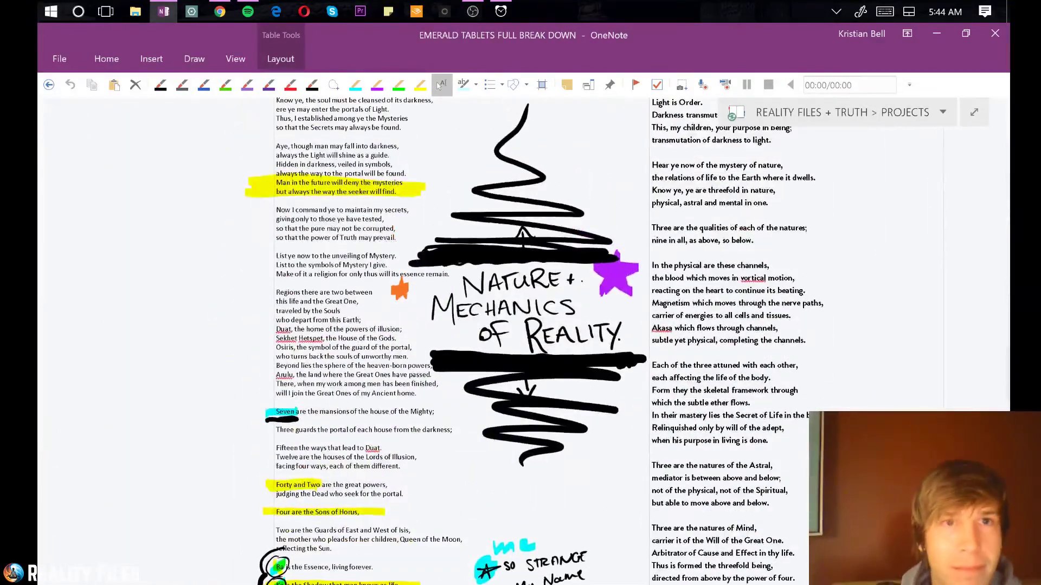
Skip the YouTube ad in Chrome so the Rooftops beat plays, then return to OneNote
key("alt+Tab")
left_click(558, 355)
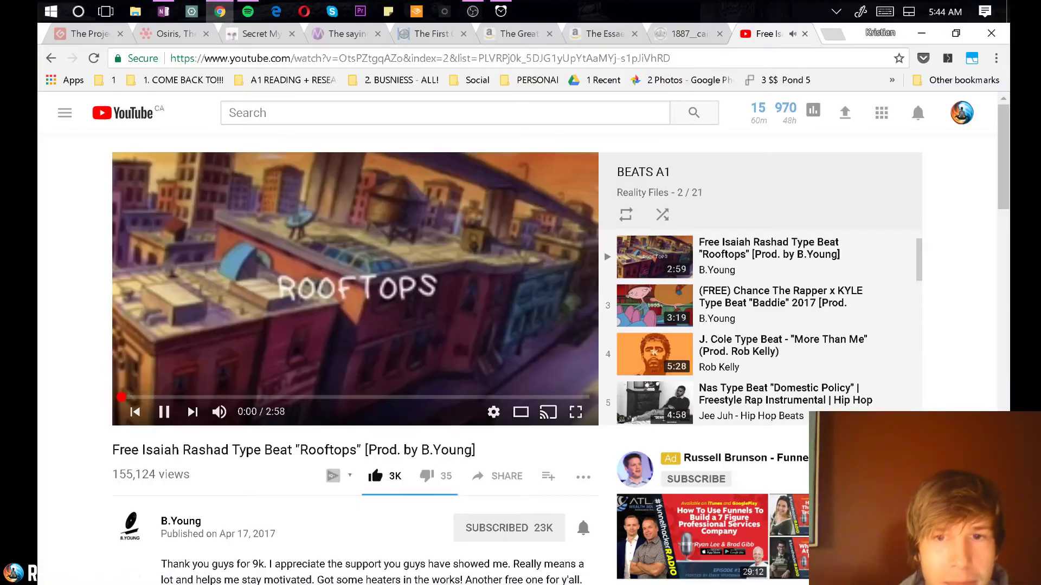
key("XF86AudioLowerVolume")
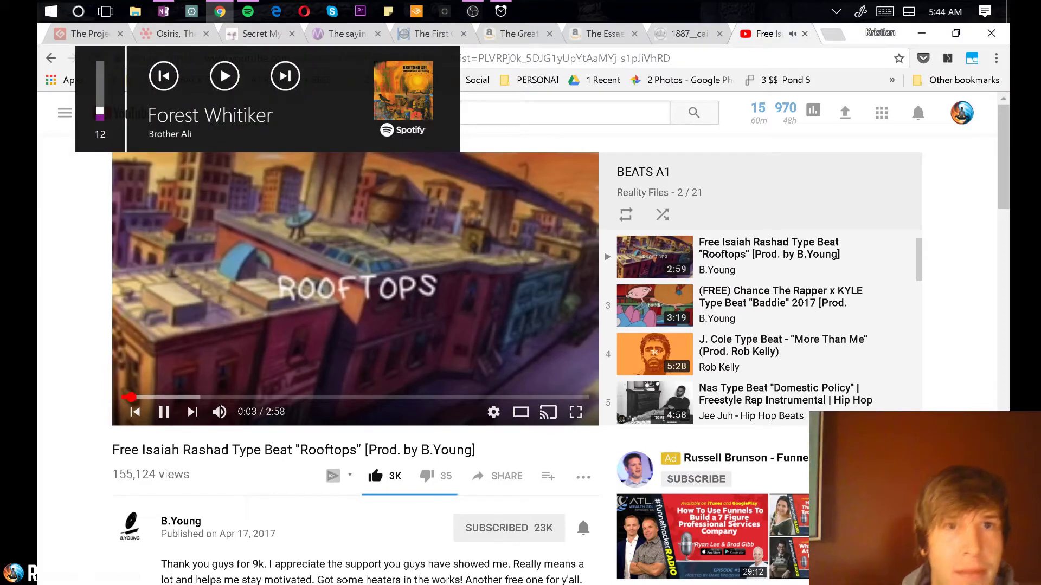
key("alt+Tab")
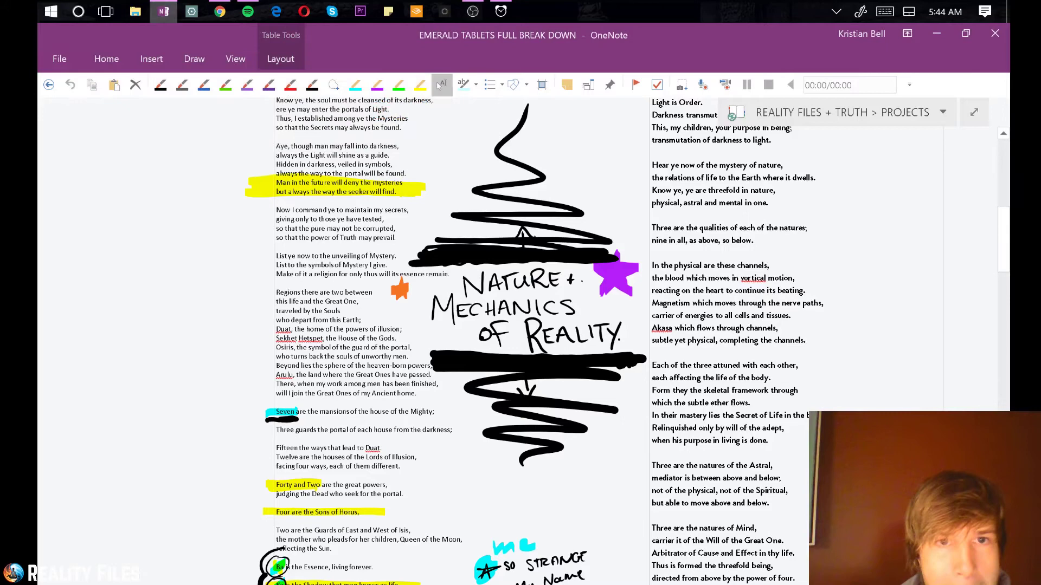
Scroll to the highlighted seeker lines and turn the system volume down to 8
scroll(439, 85, "up", 5)
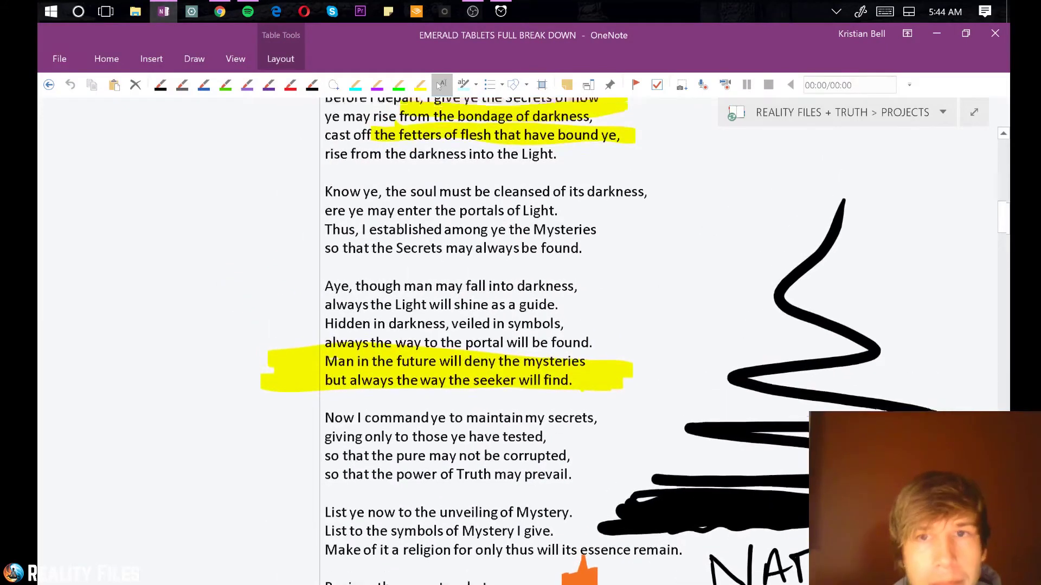
scroll(439, 86, "up", 3)
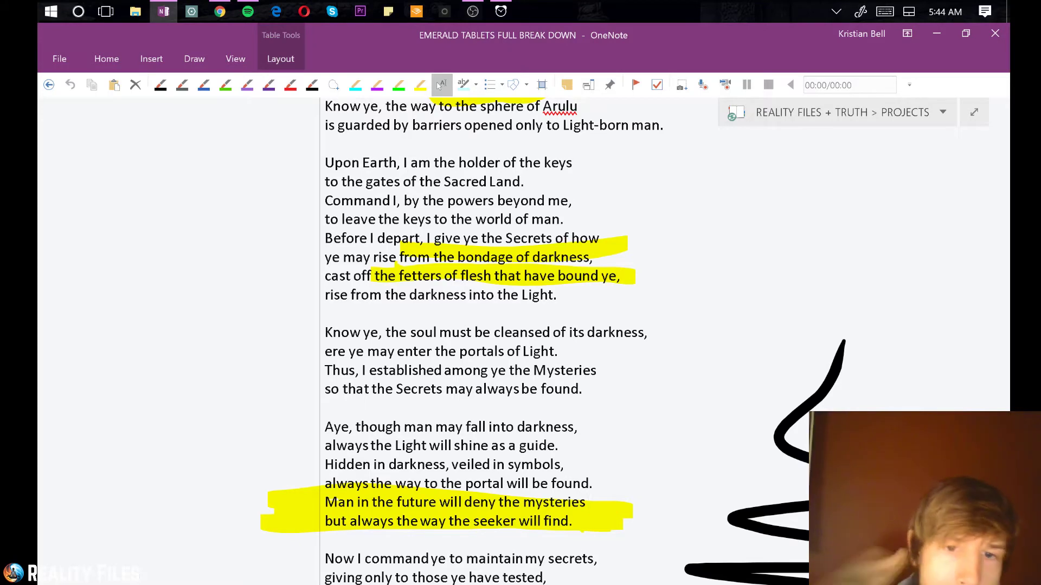
scroll(439, 86, "down", 5)
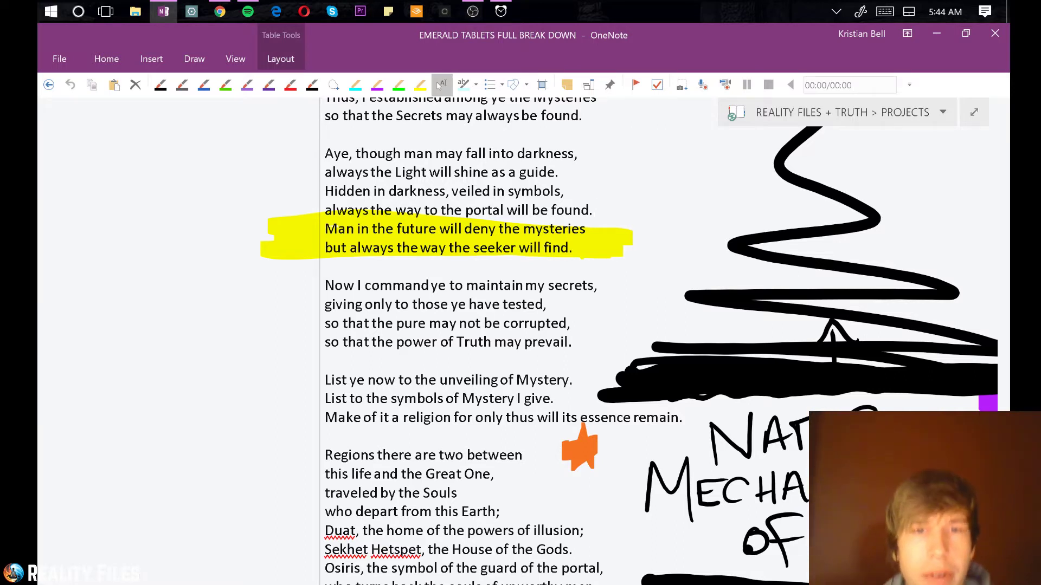
key("XF86AudioLowerVolume")
key("XF86AudioLowerVolume")
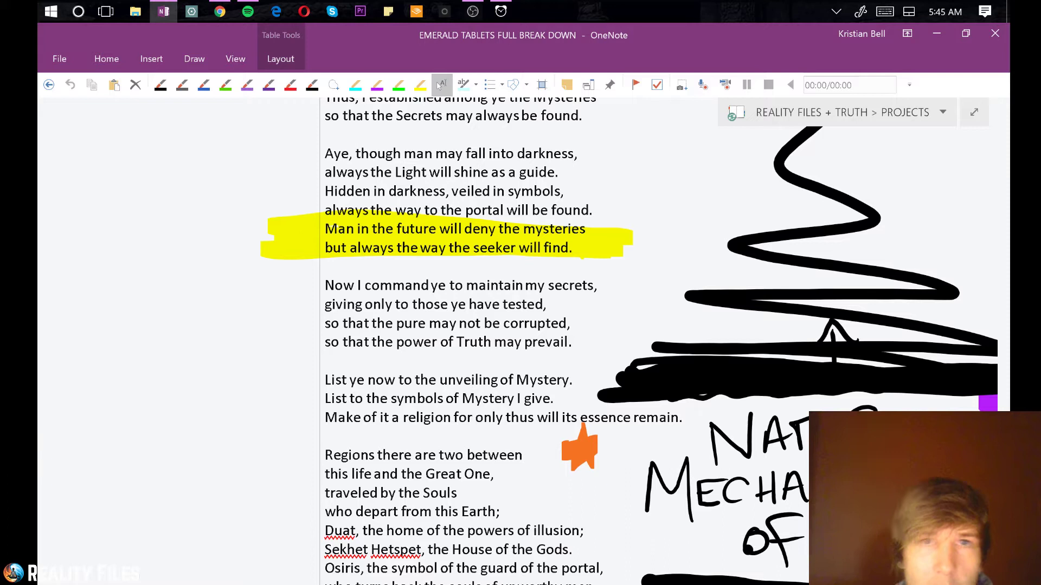
Highlight 'its essence remain' in yellow, then scroll down to the Duat and seven mansions lines
left_click(420, 85)
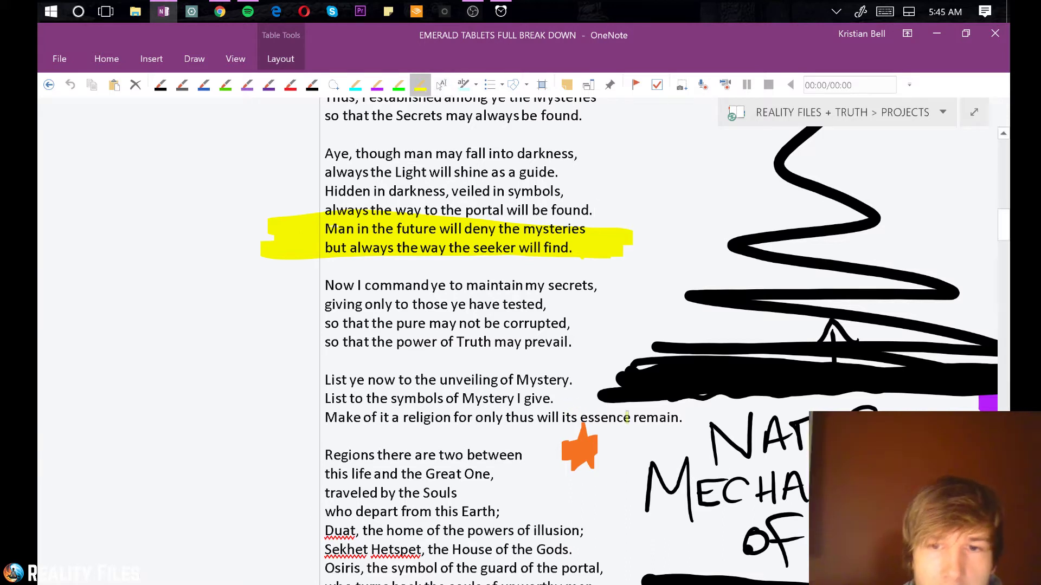
mouse_move(584, 418)
left_mouse_down()
mouse_move(613, 431)
mouse_move(704, 428)
mouse_move(545, 433)
left_mouse_up()
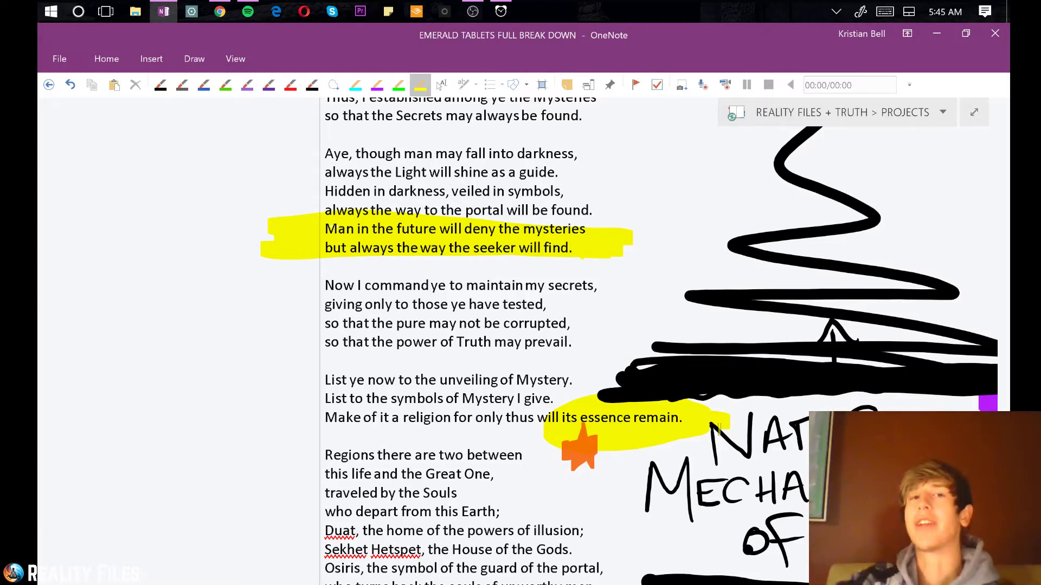
scroll(718, 428, "down", 4)
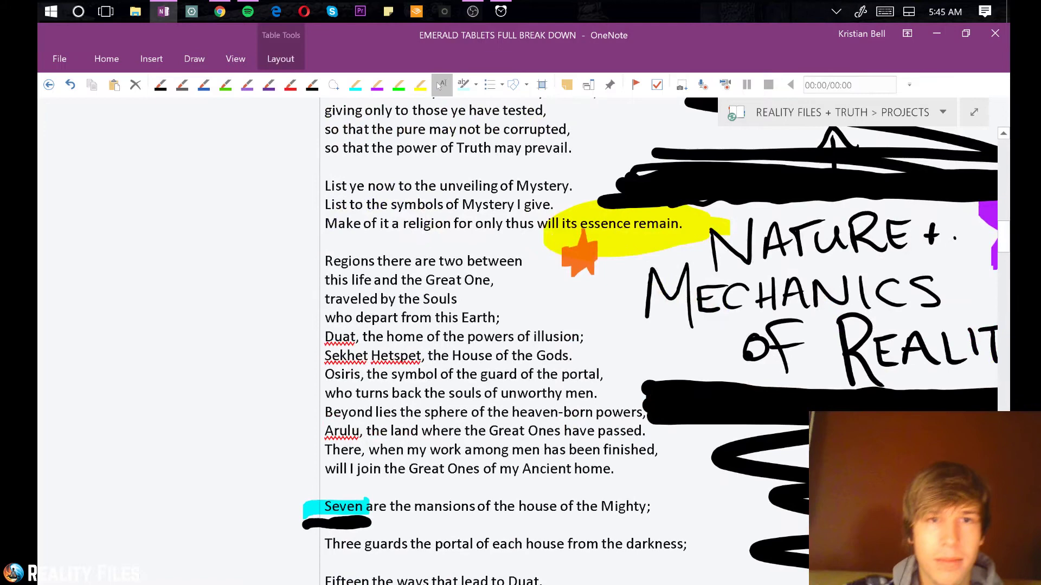
Use the yellow highlighter on 'Duat, the home of the powers of illusion;'
left_click(441, 85)
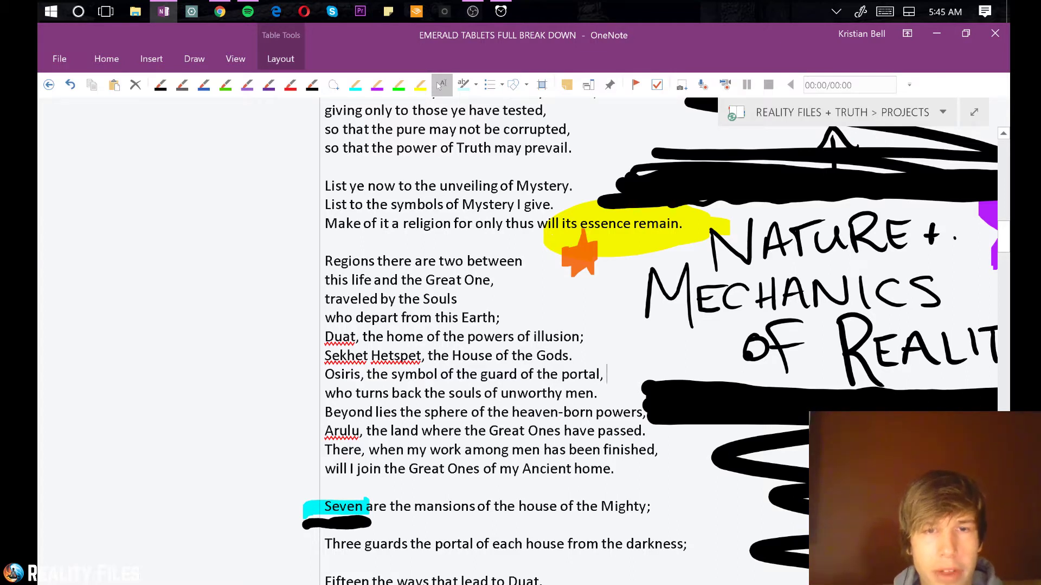
left_click(420, 85)
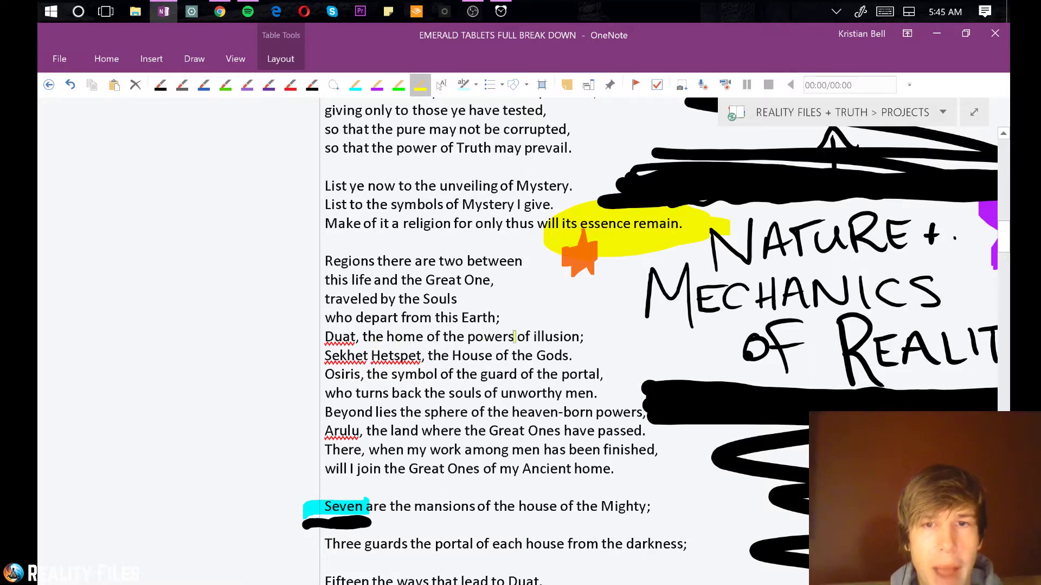
mouse_move(594, 336)
left_mouse_down()
mouse_move(298, 334)
mouse_move(559, 320)
mouse_move(267, 339)
left_mouse_up()
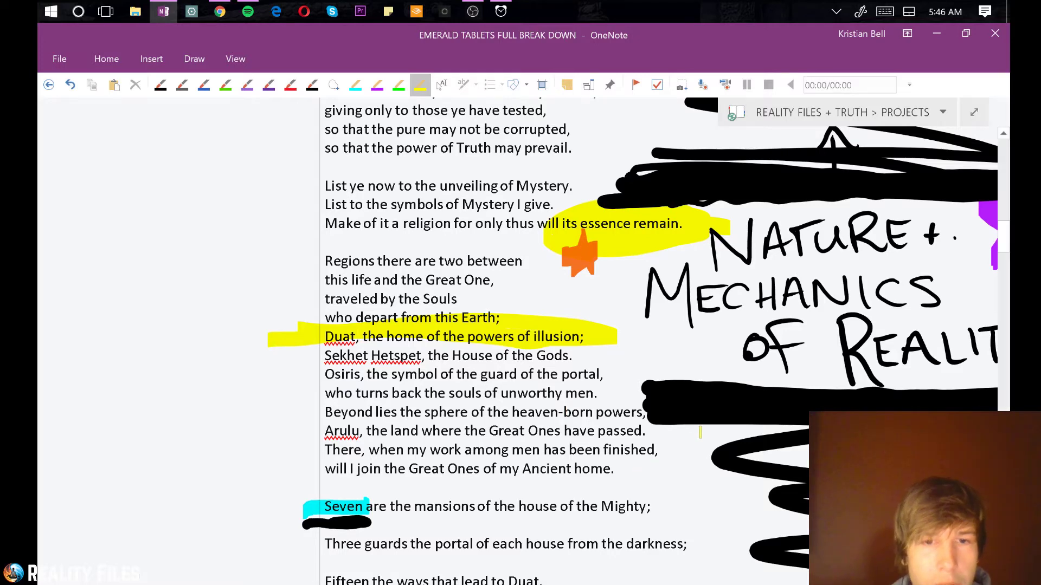
Bring the Duat to Sons of Horus passage into view and switch to the black pen
scroll(566, 412, "down", 5)
left_click(441, 85)
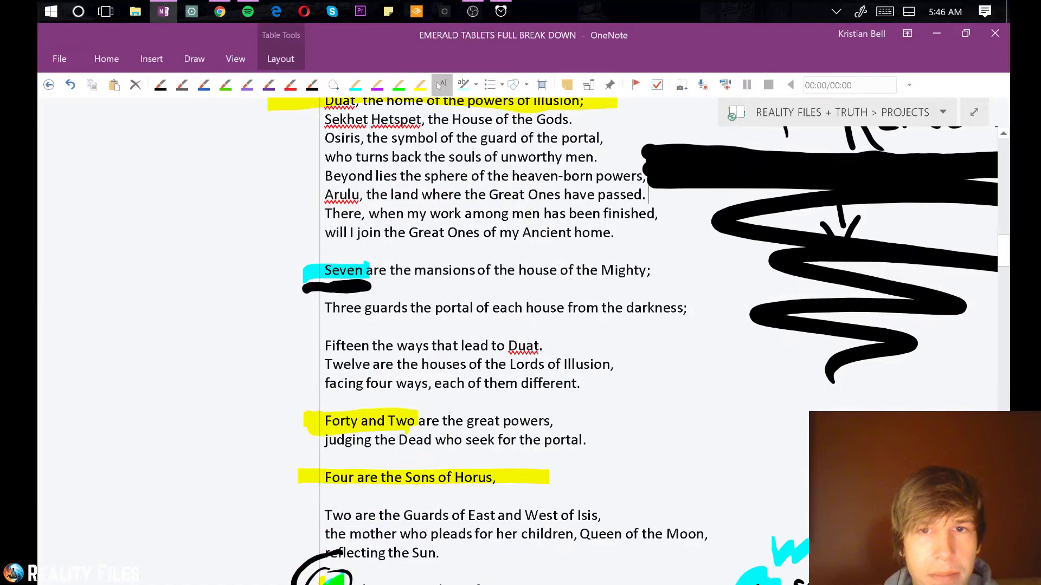
scroll(542, 325, "up", 1)
scroll(542, 325, "right", 2)
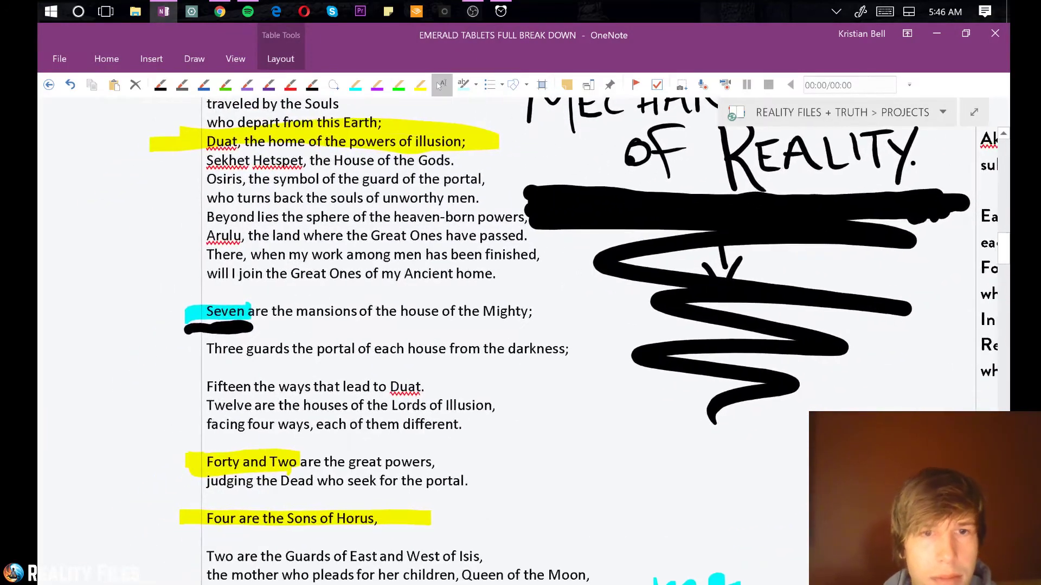
left_click(420, 85)
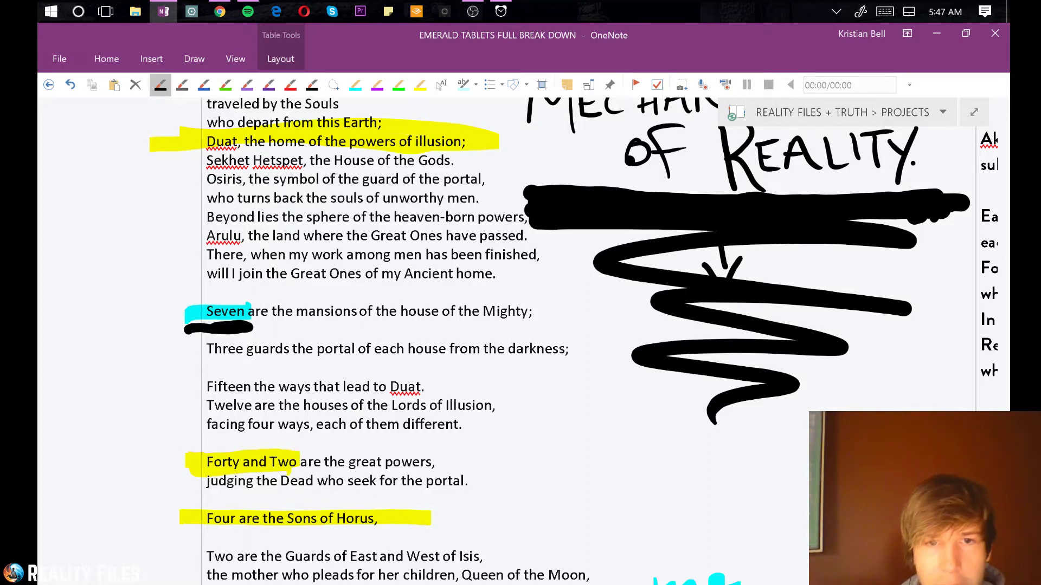
Underline 'facing four ways' in black, doodle small ovals to its right, and circle 'Duat.'
mouse_move(258, 434)
left_mouse_down()
mouse_move(326, 451)
mouse_move(553, 435)
left_mouse_up()
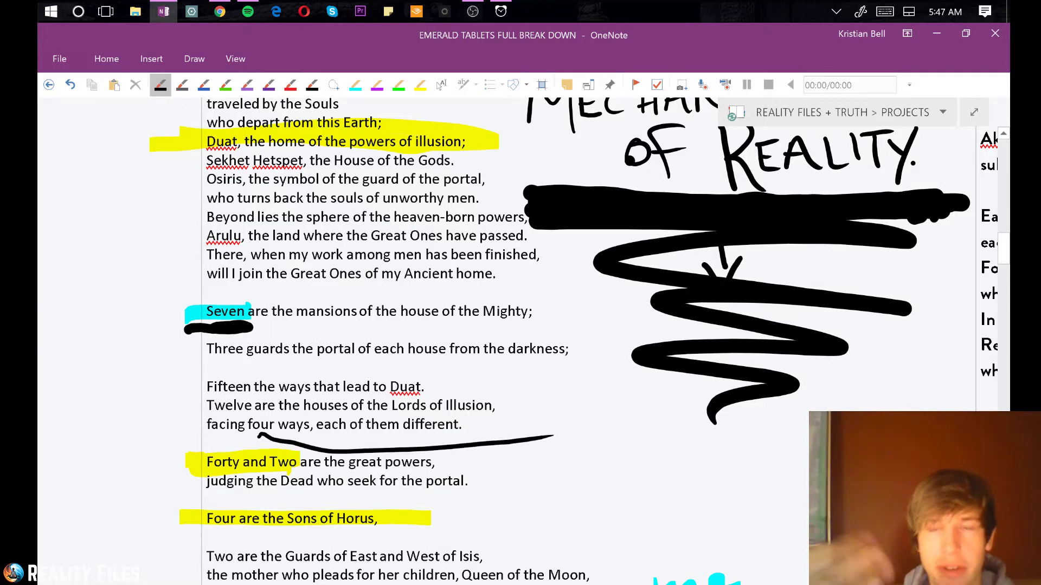
mouse_move(588, 405)
left_mouse_down()
mouse_move(596, 440)
mouse_move(583, 403)
left_mouse_up()
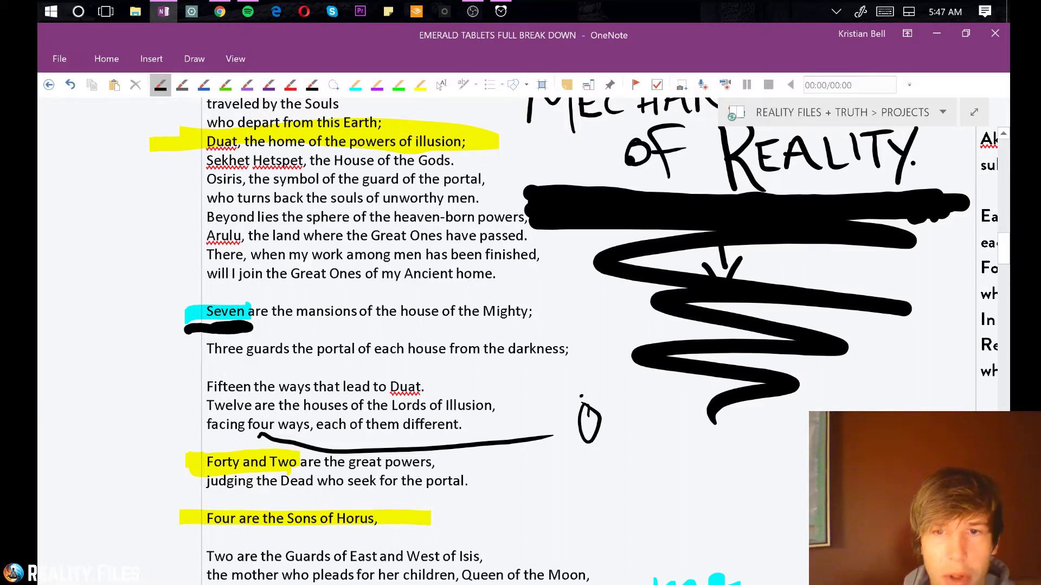
mouse_move(580, 396)
left_mouse_down()
mouse_move(575, 388)
mouse_move(567, 413)
left_mouse_up()
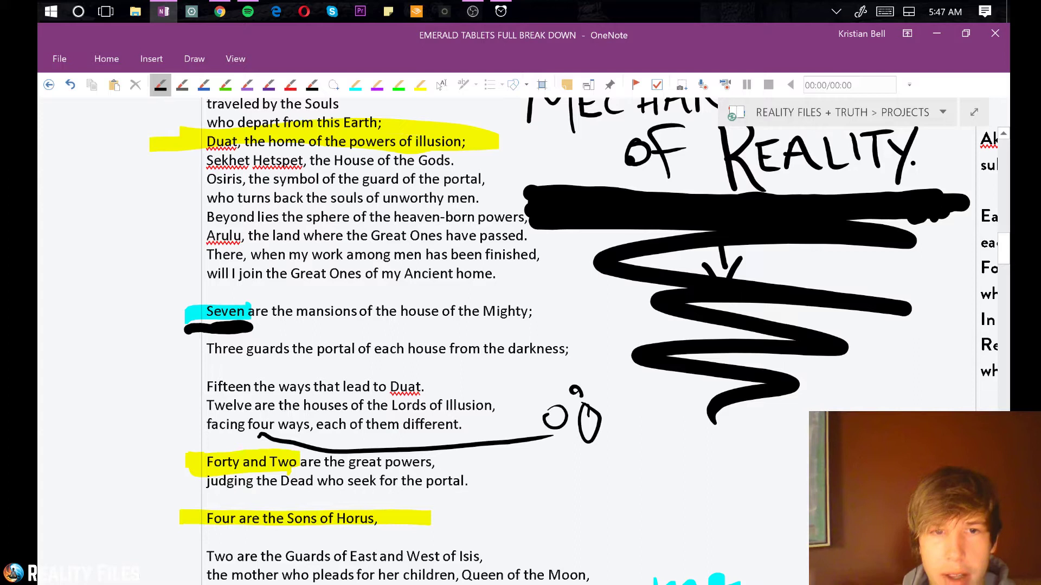
left_click_drag(609, 406, 606, 428)
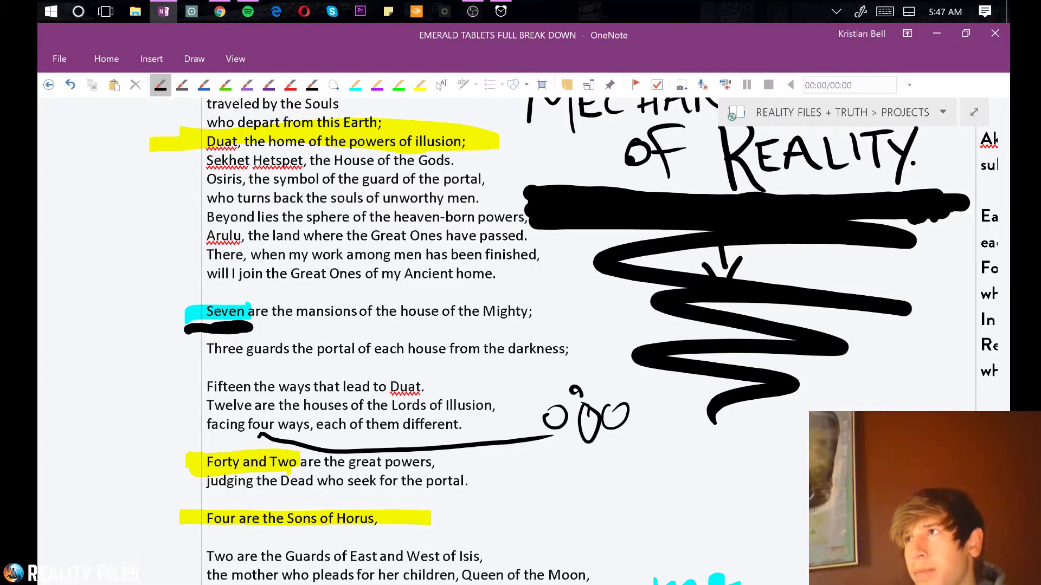
left_click_drag(428, 375, 399, 360)
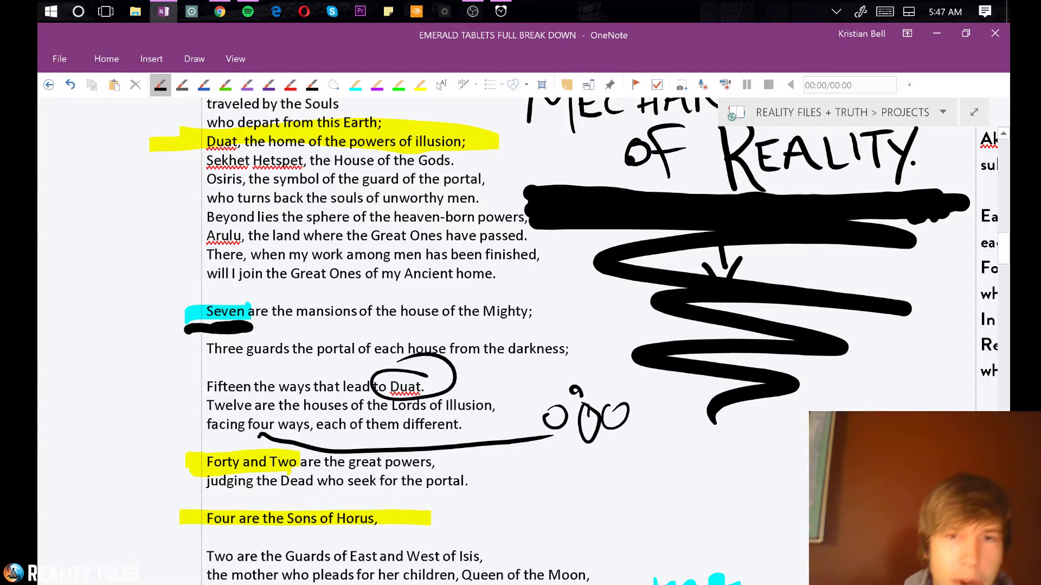
Draw a black tick beside the 'Lords of Illusion' line
left_click(441, 85)
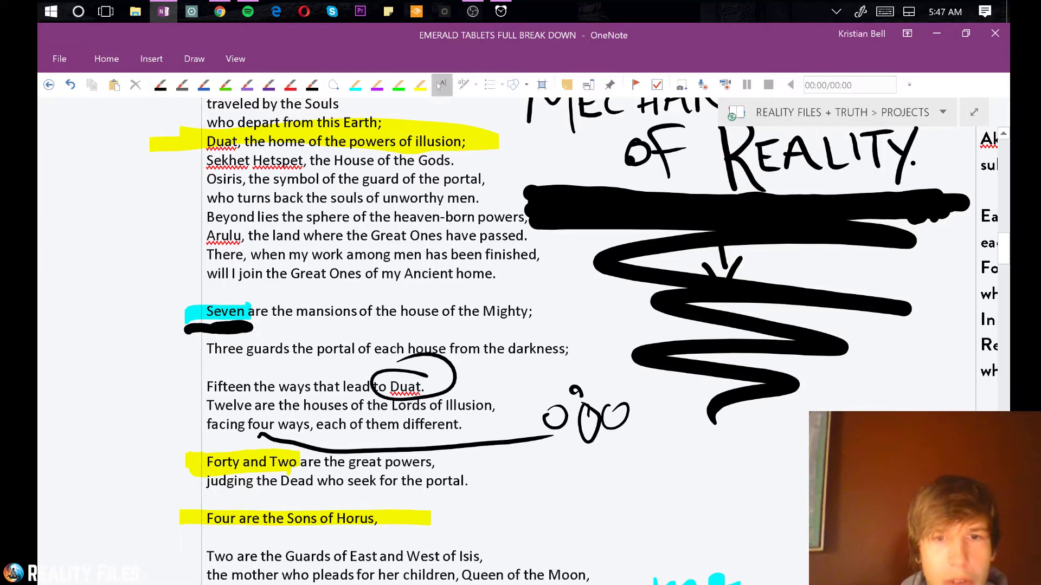
scroll(439, 87, "down", 1)
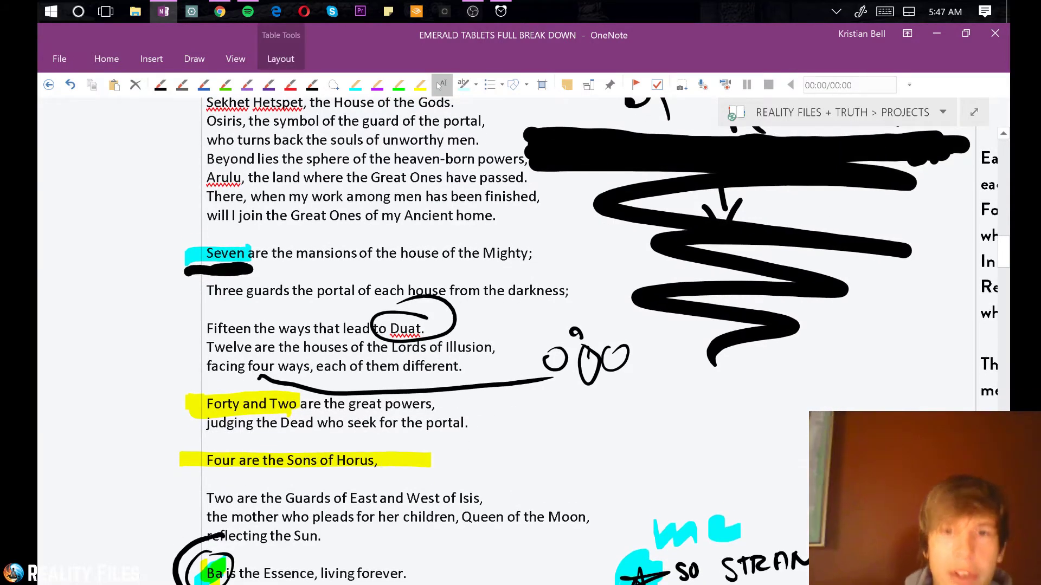
left_click(161, 84)
left_click_drag(499, 351, 542, 327)
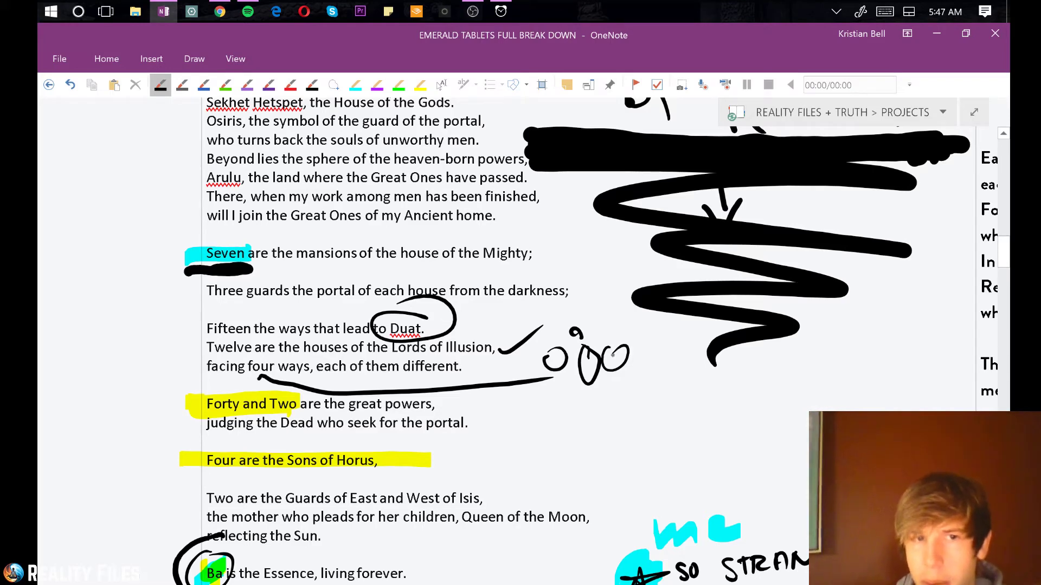
Circle 'Forty and Two' in black, then erase the circle and its yellow highlight
scroll(502, 336, "down", 2)
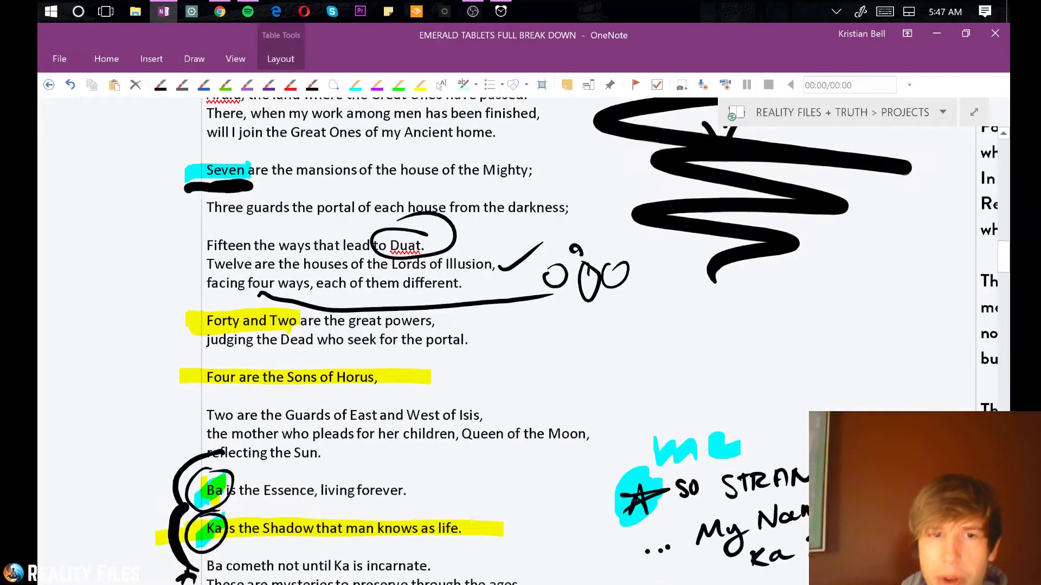
scroll(502, 336, "down", 1)
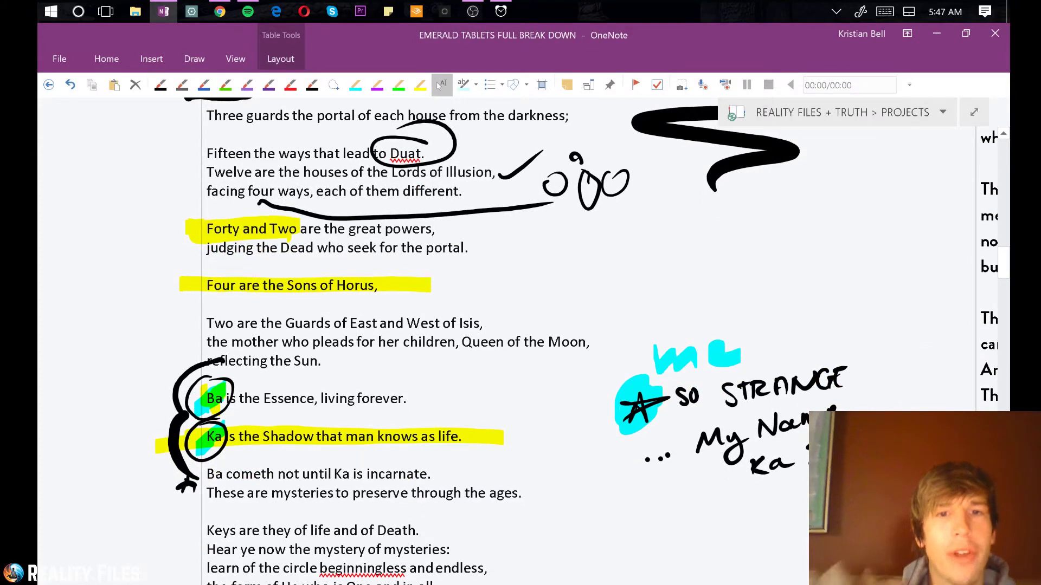
left_click(160, 85)
mouse_move(297, 216)
left_mouse_down()
mouse_move(287, 244)
mouse_move(259, 202)
left_mouse_up()
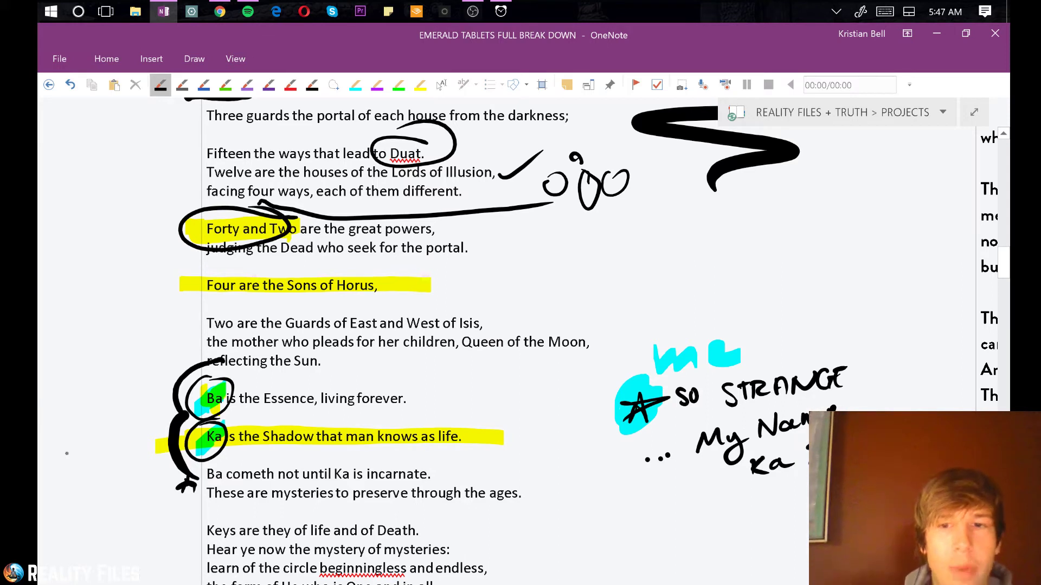
mouse_move(216, 191)
left_mouse_down()
mouse_move(184, 233)
mouse_move(221, 194)
mouse_move(274, 253)
mouse_move(295, 255)
left_mouse_up()
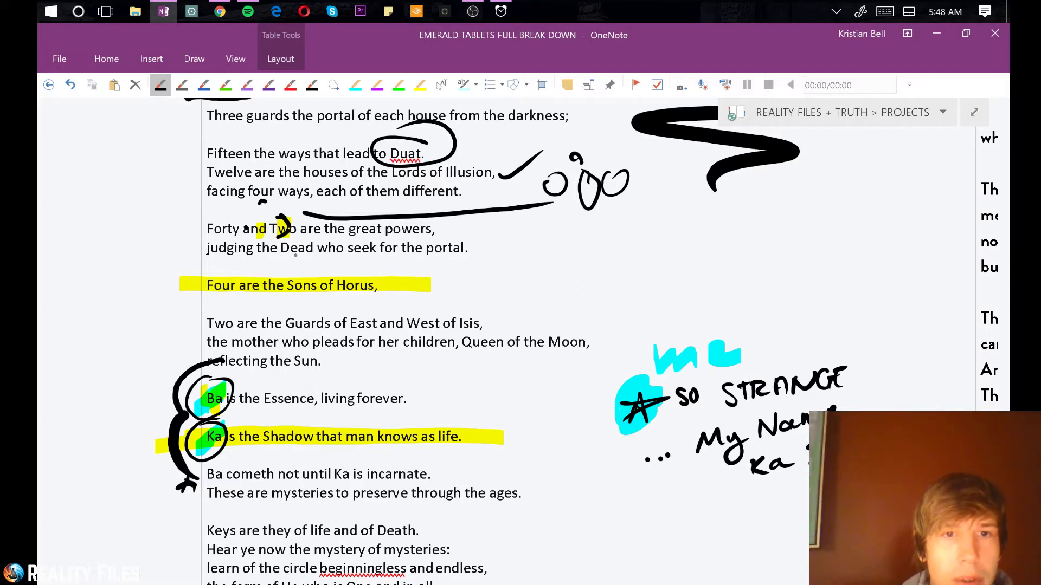
Loop the 'Four are the Sons of Horus' line and handwrite a 4 with a note beside it
mouse_move(436, 273)
left_mouse_down()
mouse_move(316, 258)
mouse_move(235, 317)
mouse_move(371, 267)
mouse_move(554, 260)
mouse_move(563, 249)
mouse_move(596, 263)
left_mouse_up()
left_click_drag(583, 230, 570, 308)
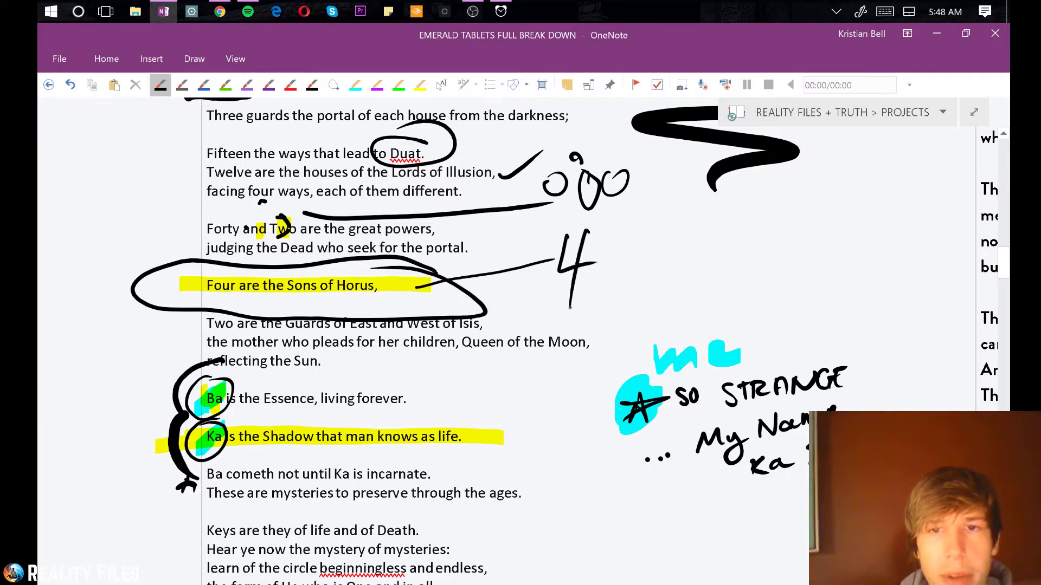
mouse_move(644, 224)
left_mouse_down()
mouse_move(664, 277)
mouse_move(698, 250)
mouse_move(744, 271)
mouse_move(794, 233)
mouse_move(828, 231)
left_mouse_up()
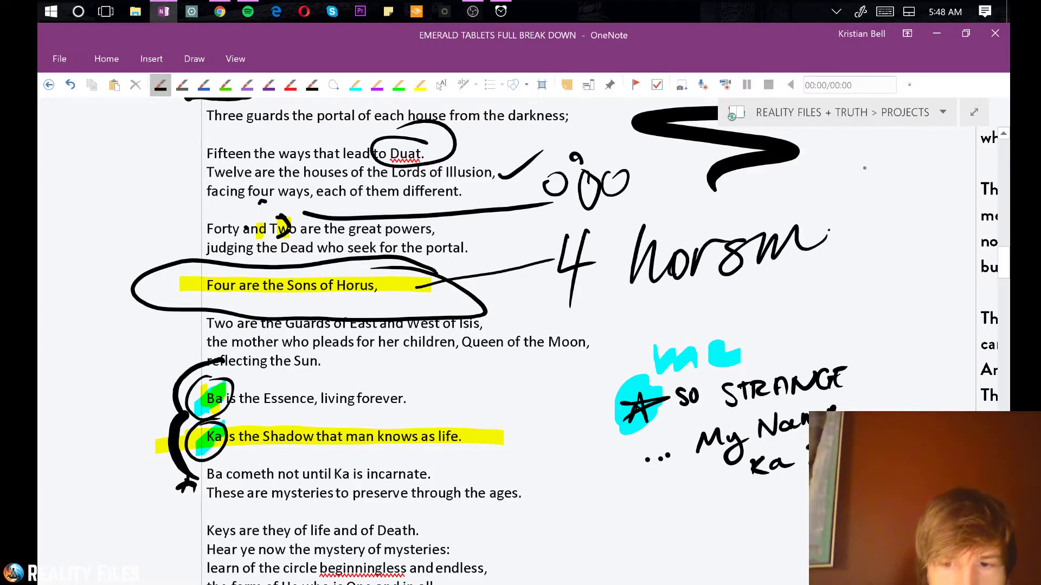
Erase the loop and leftover underline, then add black dashes beside the portal and Horus lines
mouse_move(479, 269)
left_mouse_down()
mouse_move(502, 274)
mouse_move(442, 263)
mouse_move(438, 280)
mouse_move(400, 259)
mouse_move(104, 261)
mouse_move(139, 282)
mouse_move(136, 300)
mouse_move(291, 321)
mouse_move(449, 314)
mouse_move(196, 305)
left_mouse_up()
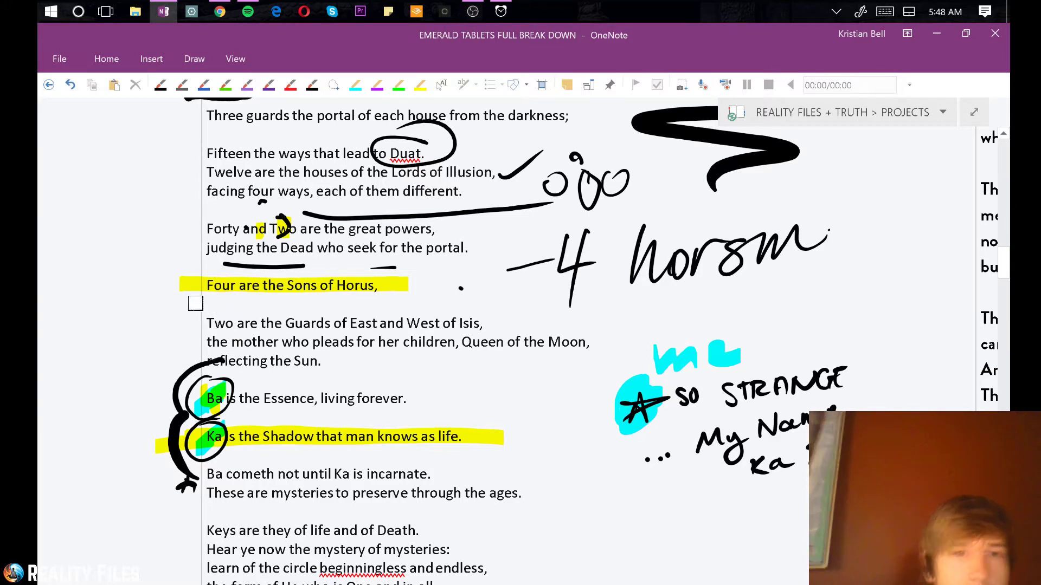
mouse_move(472, 302)
left_mouse_down()
mouse_move(456, 265)
mouse_move(246, 256)
mouse_move(315, 263)
left_mouse_up()
left_click(161, 85)
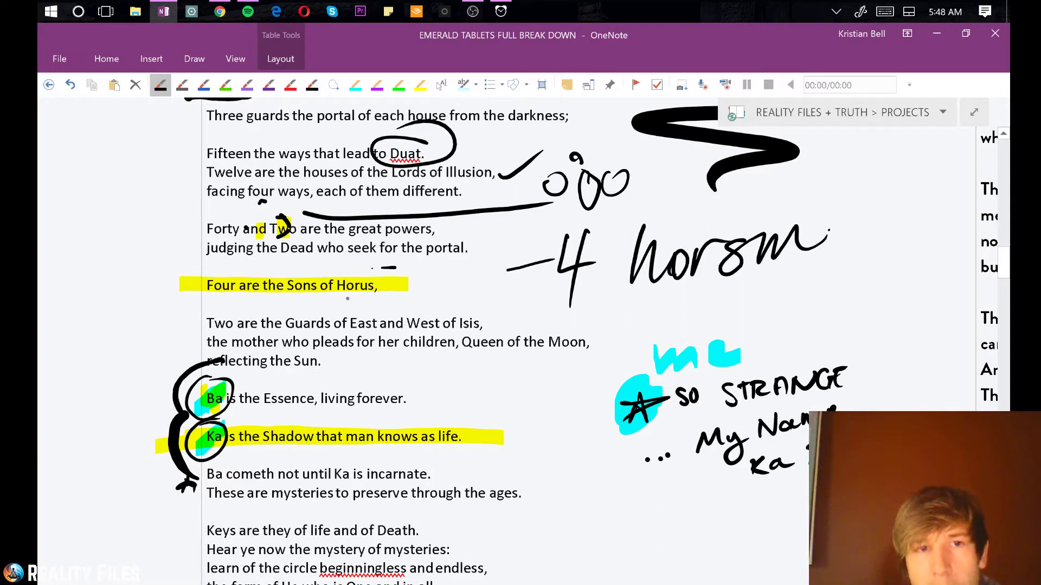
mouse_move(476, 228)
left_mouse_down()
mouse_move(473, 264)
mouse_move(416, 282)
left_mouse_up()
mouse_move(481, 275)
left_mouse_down()
mouse_move(504, 282)
mouse_move(464, 355)
left_mouse_up()
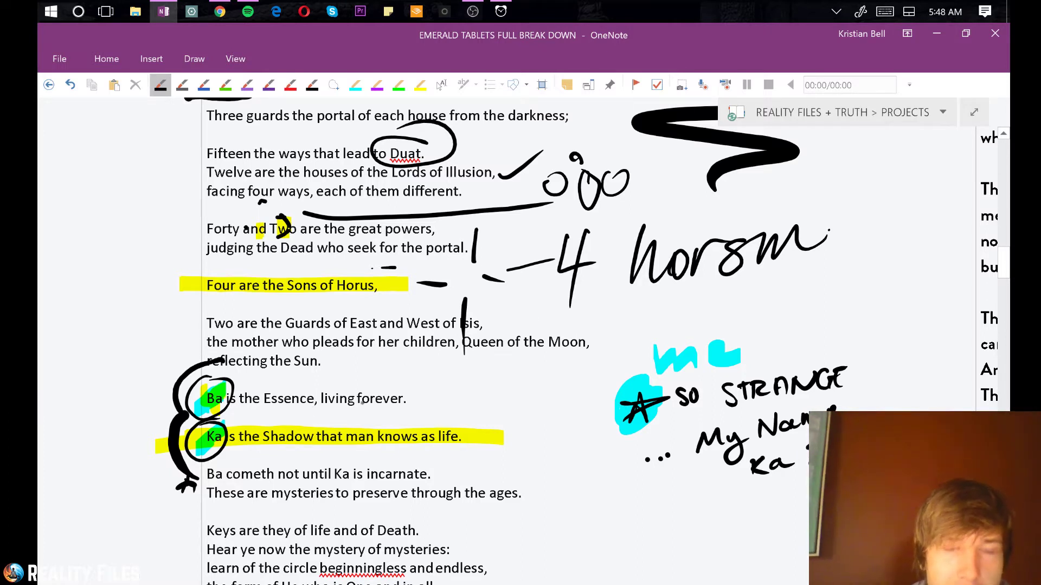
Handwrite 'SO STRANGE … My Name Ka Ba' with looped margin marks beside the Ba and Ka lines
mouse_move(116, 353)
left_mouse_down()
mouse_move(109, 368)
mouse_move(124, 345)
left_mouse_up()
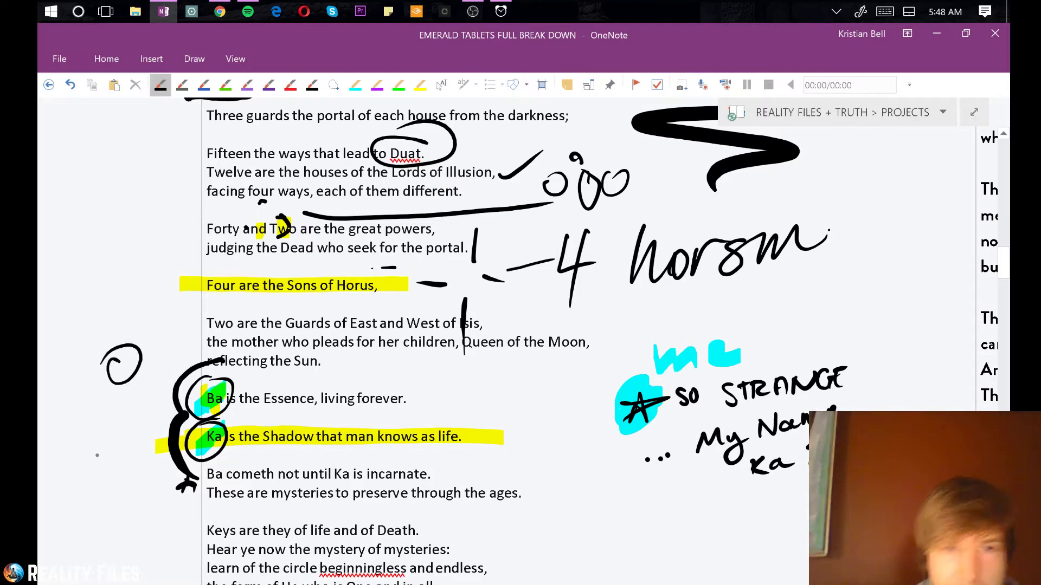
mouse_move(116, 352)
left_mouse_down()
mouse_move(130, 374)
mouse_move(108, 387)
left_mouse_up()
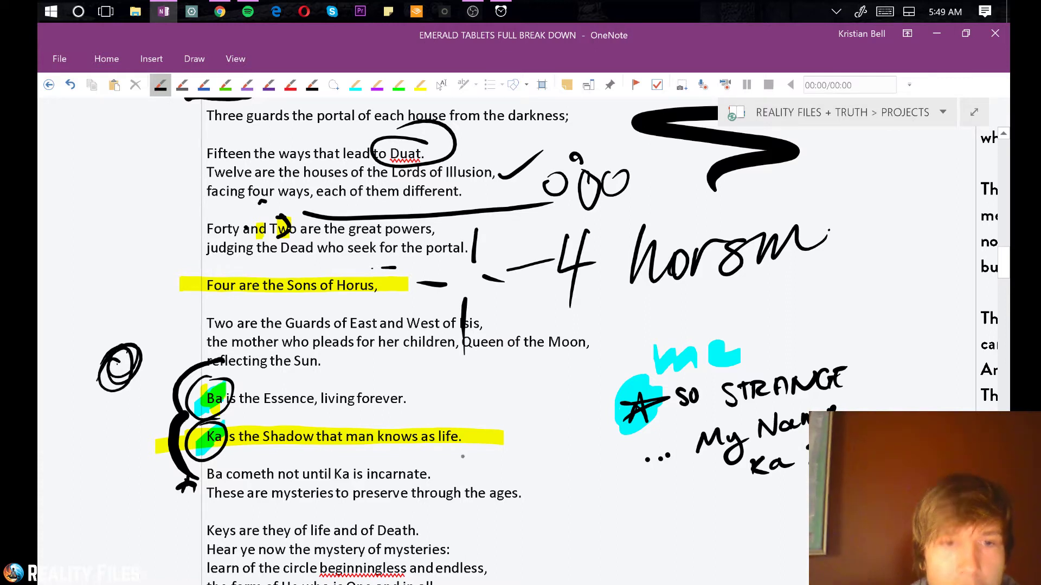
mouse_move(115, 450)
left_mouse_down()
mouse_move(105, 471)
mouse_move(126, 454)
left_mouse_up()
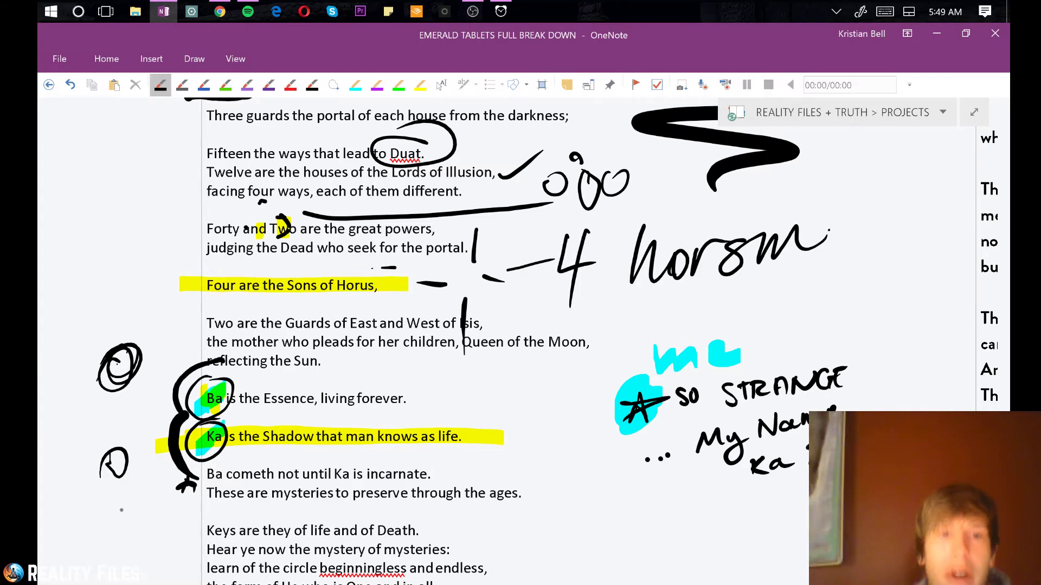
scroll(542, 325, "down", 3)
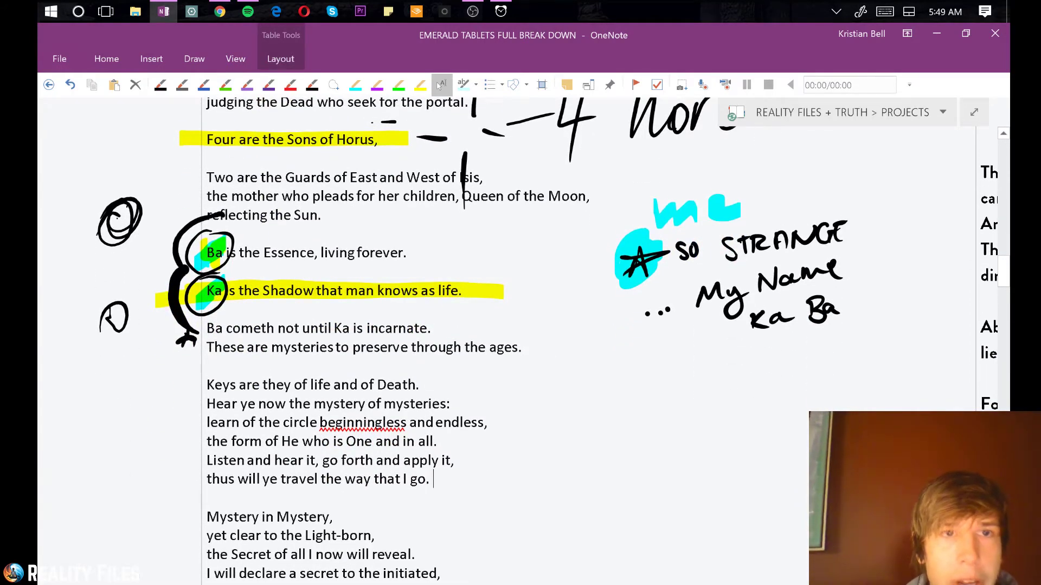
Scroll past the 'Keys are they of life' verse to the 'Three are…' stanzas and 'Same as Hermetica' note
left_click(160, 85)
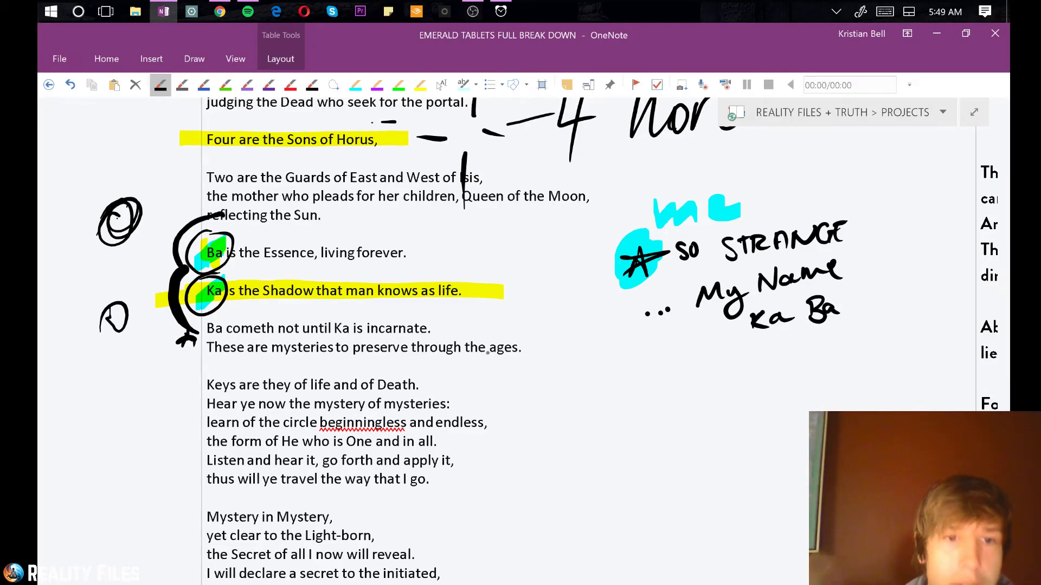
left_click(440, 85)
scroll(439, 85, "down", 3)
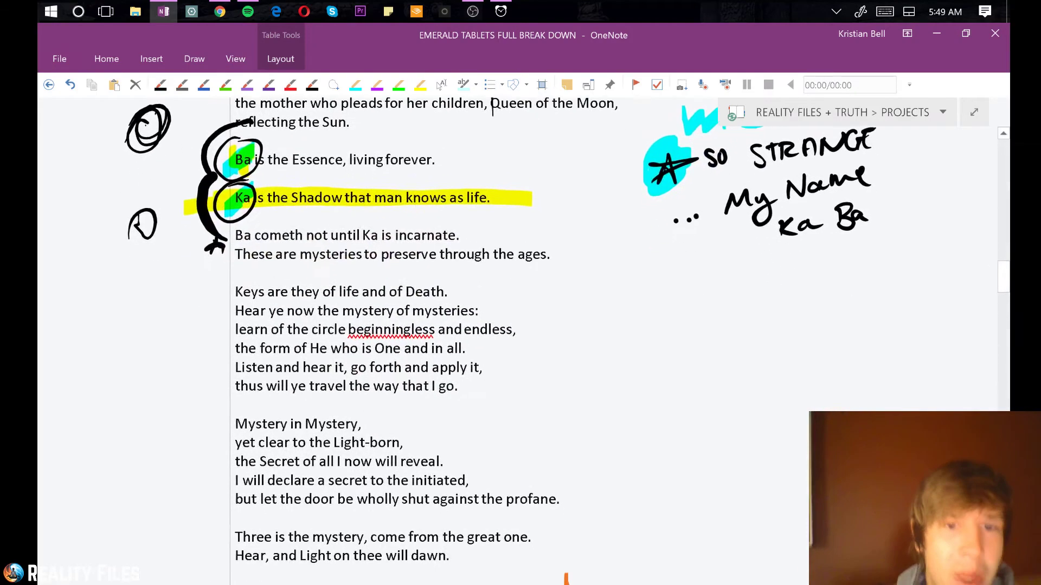
scroll(439, 85, "down", 3)
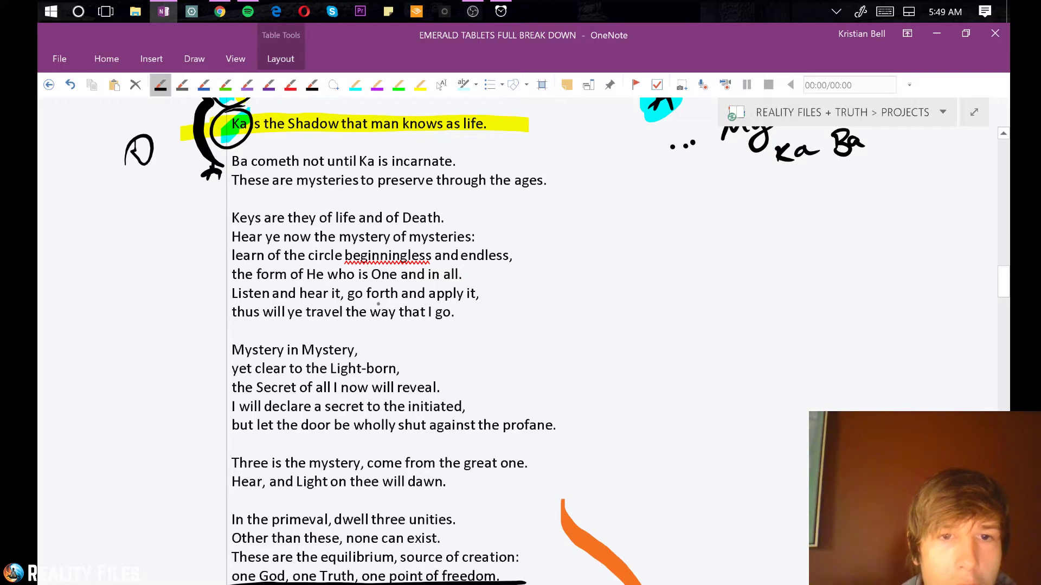
scroll(379, 325, "down", 3)
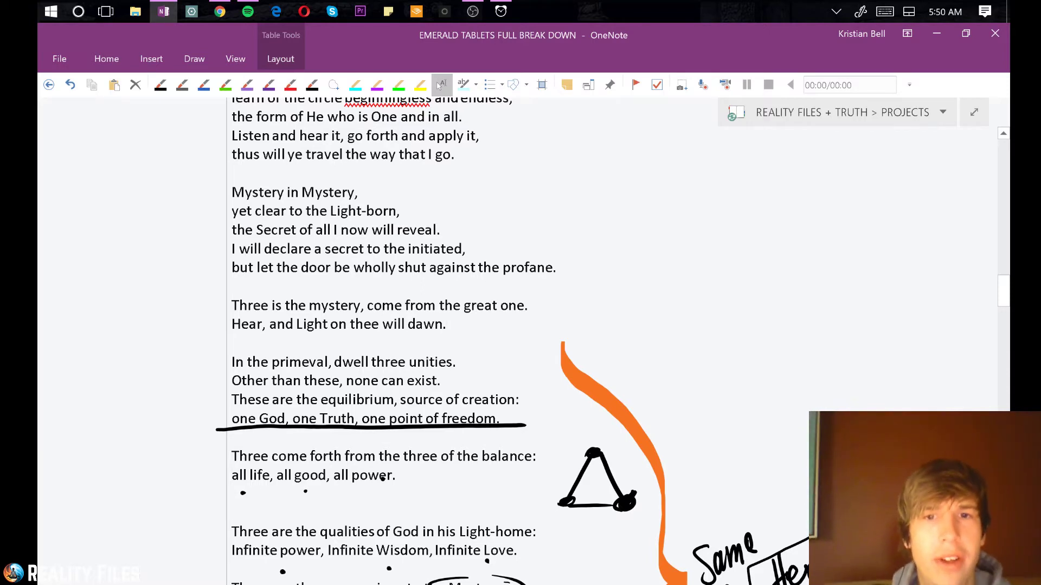
scroll(380, 326, "down", 2)
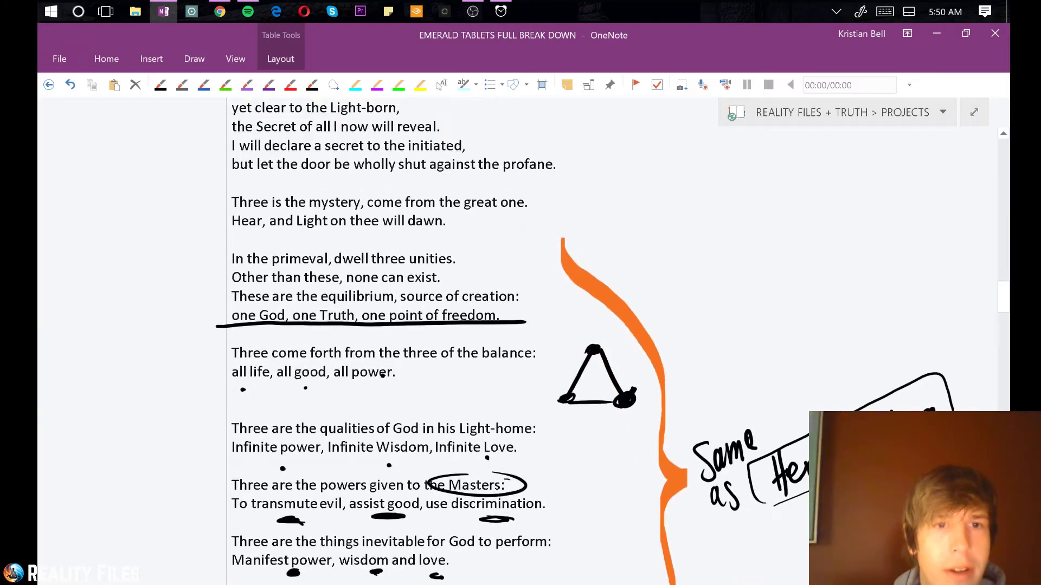
left_click(232, 333)
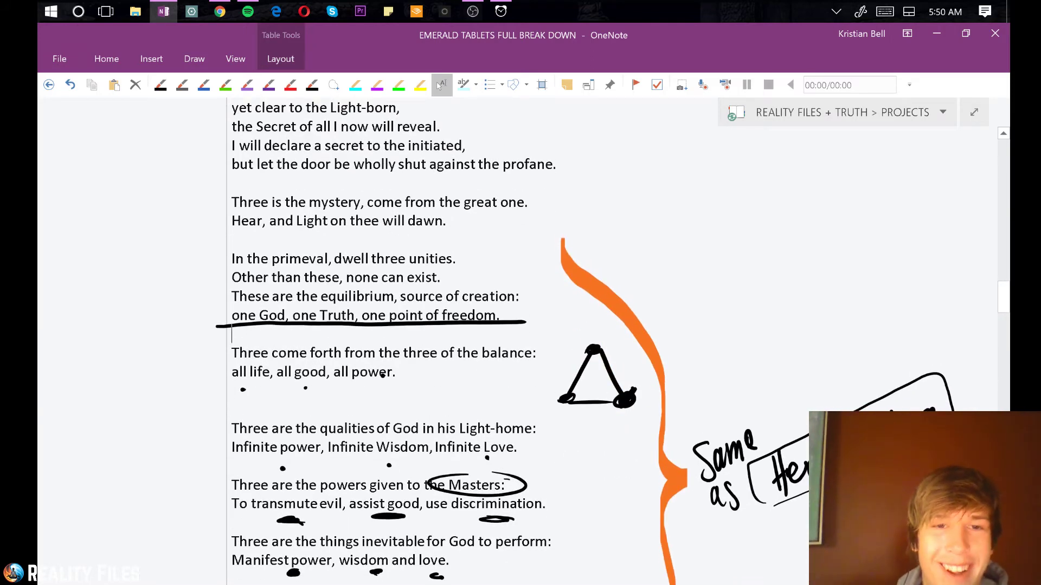
scroll(379, 325, "down", 1)
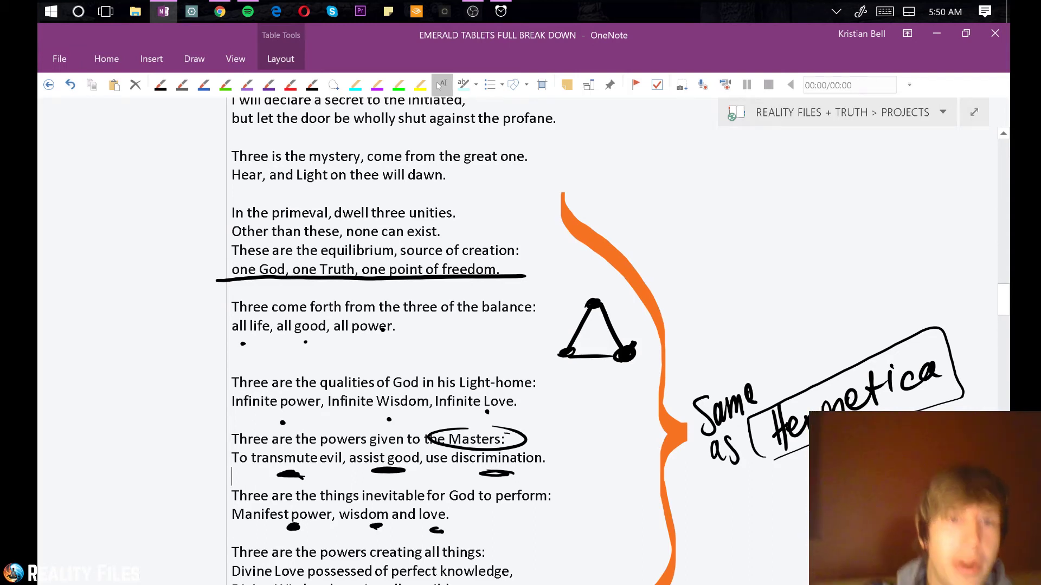
scroll(596, 325, "down", 1)
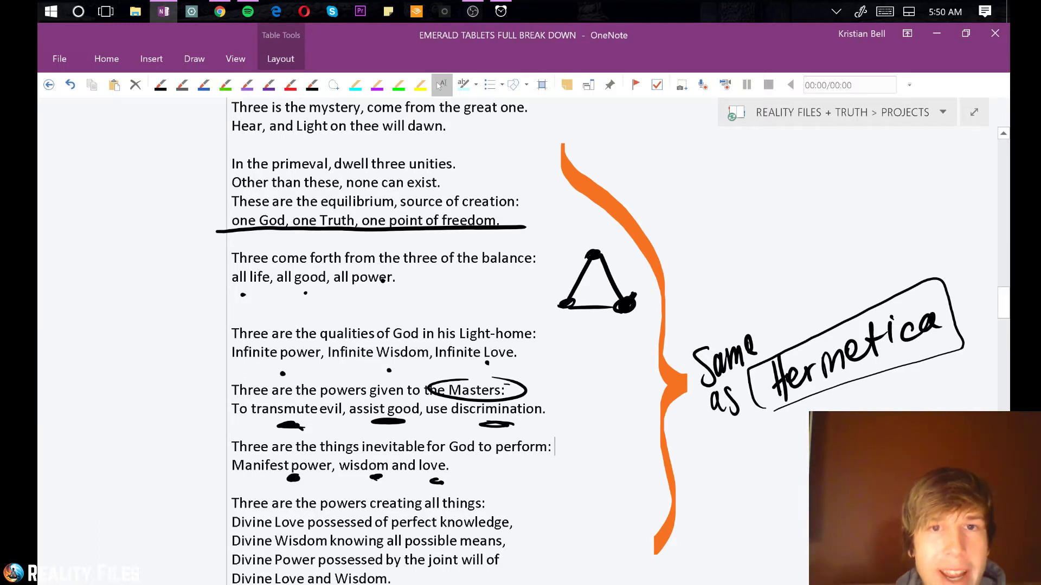
Draw three overlapping Venn circles above the triangle in black ink
left_click(161, 85)
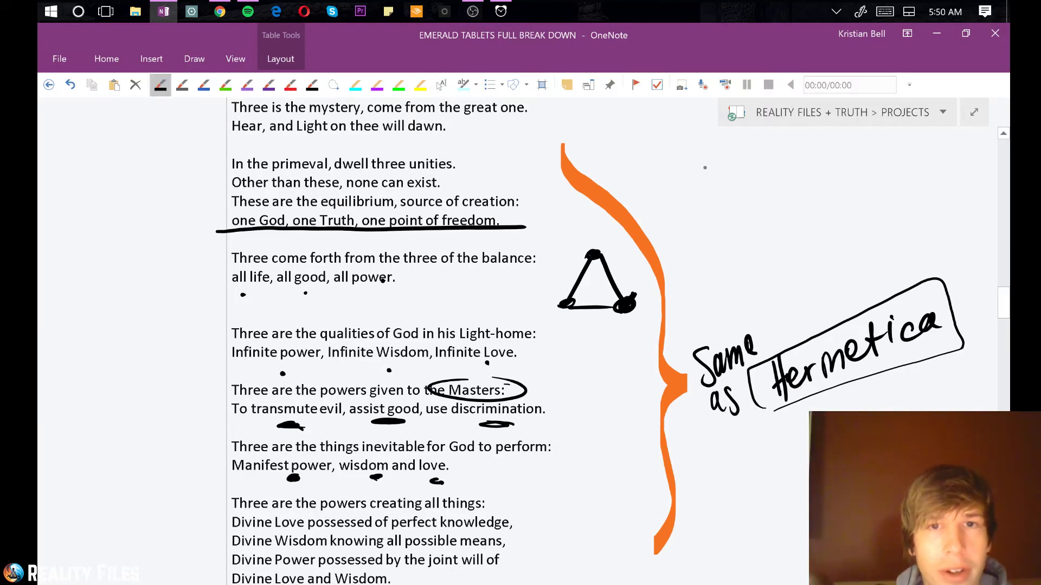
mouse_move(619, 119)
left_mouse_down()
mouse_move(609, 162)
mouse_move(629, 117)
left_mouse_up()
mouse_move(602, 147)
left_mouse_down()
mouse_move(591, 217)
mouse_move(602, 145)
mouse_move(689, 142)
left_mouse_up()
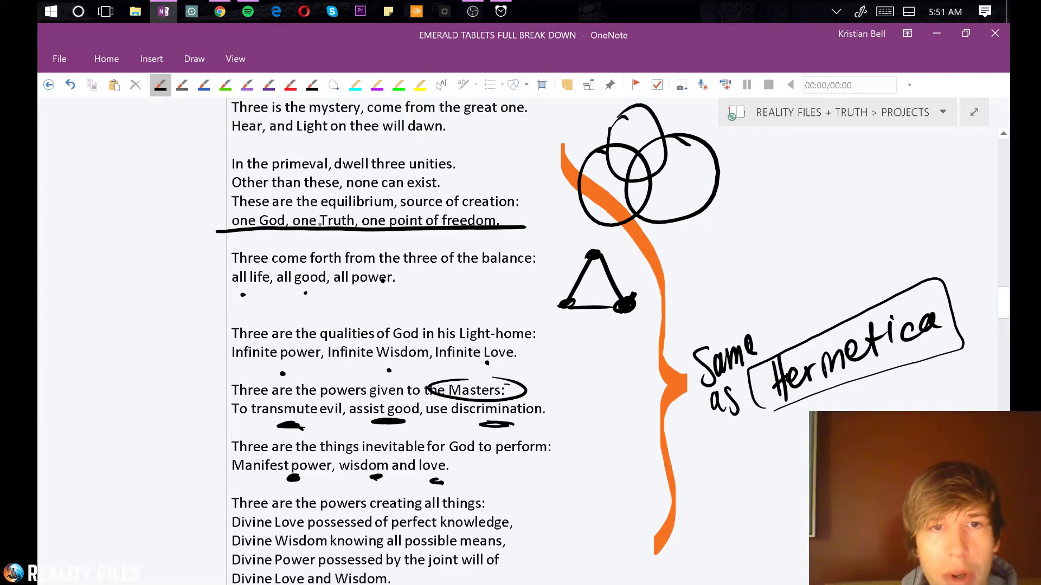
Draw a large loop with a centre dot right of the circles, wrapped in zigzag scribble and hatching
mouse_move(879, 156)
left_mouse_down()
mouse_move(900, 242)
mouse_move(873, 153)
left_mouse_up()
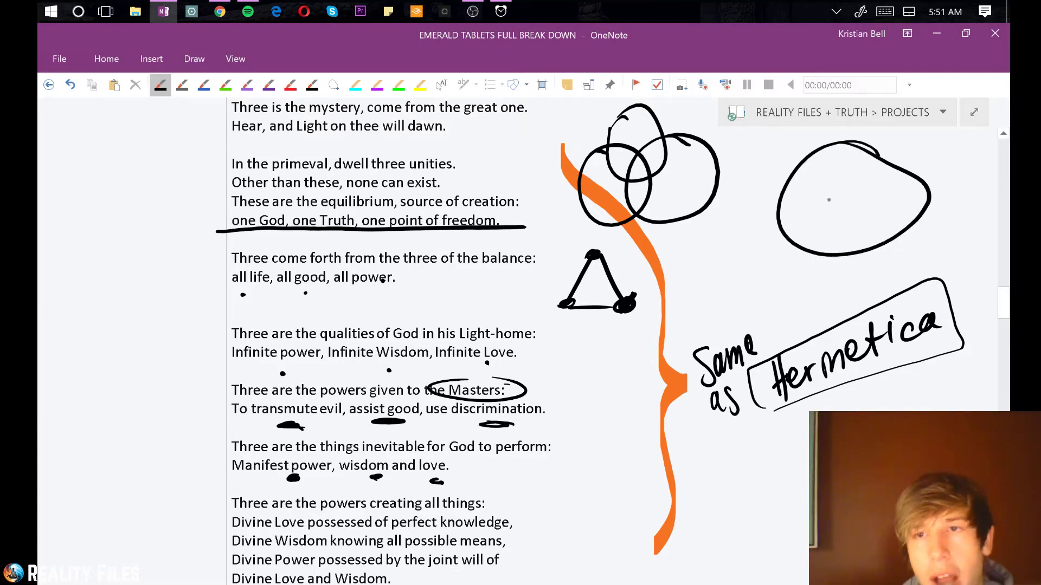
left_click_drag(840, 197, 841, 194)
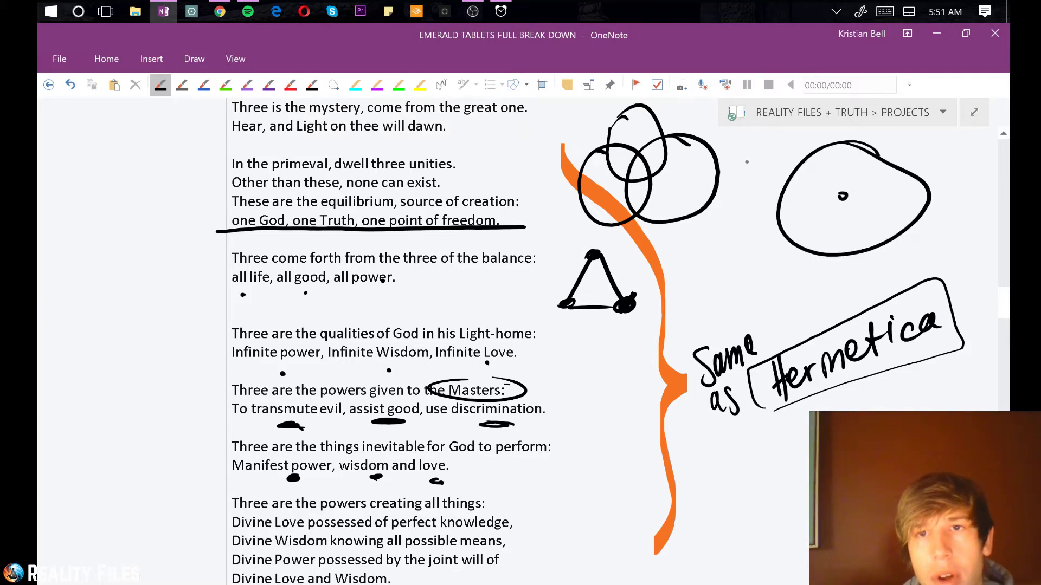
mouse_move(779, 129)
left_mouse_down()
mouse_move(684, 157)
mouse_move(670, 211)
mouse_move(686, 286)
mouse_move(927, 251)
mouse_move(963, 140)
mouse_move(897, 144)
left_mouse_up()
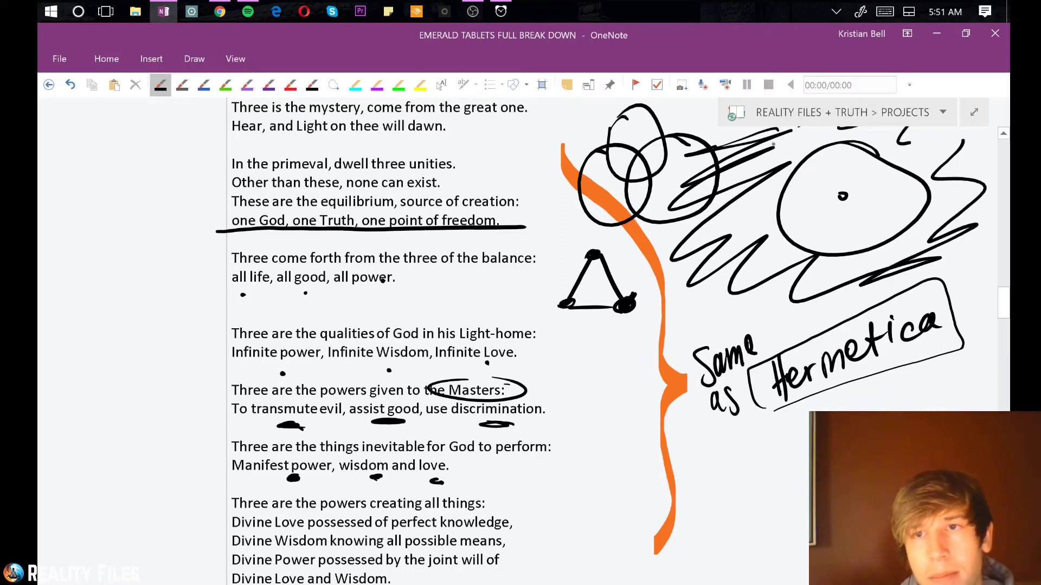
mouse_move(847, 170)
left_mouse_down()
mouse_move(797, 185)
mouse_move(811, 213)
mouse_move(802, 244)
left_mouse_up()
left_click_drag(843, 209, 912, 199)
left_click_drag(839, 184, 916, 195)
left_click(831, 198)
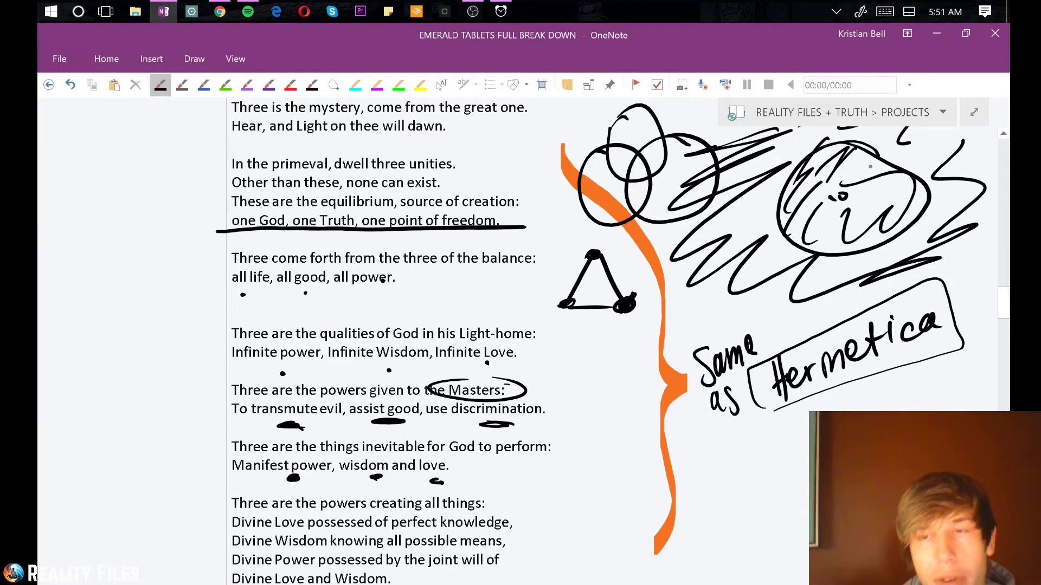
scroll(870, 167, "down", 1)
left_click(440, 85)
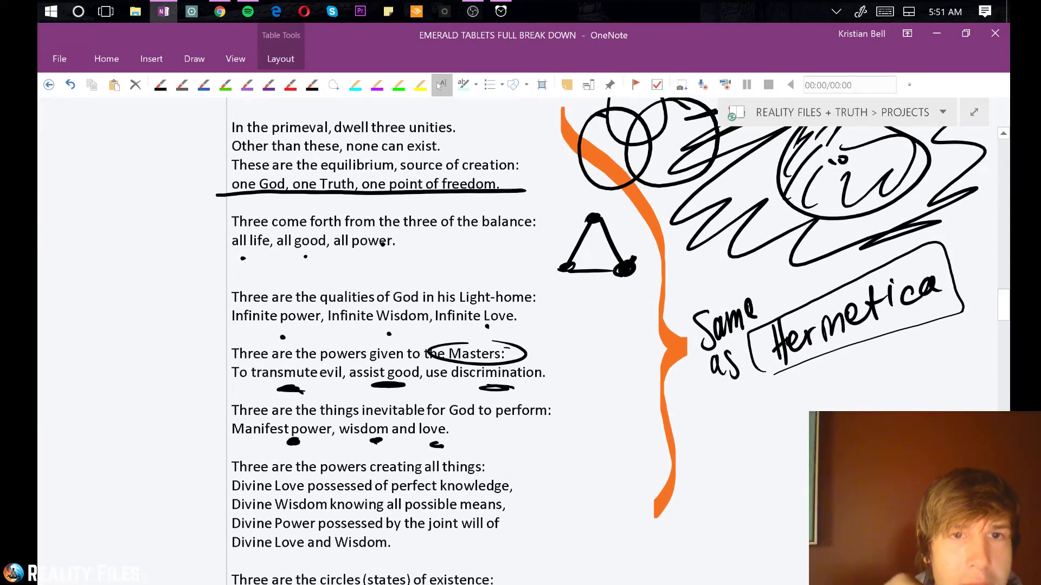
left_click(160, 85)
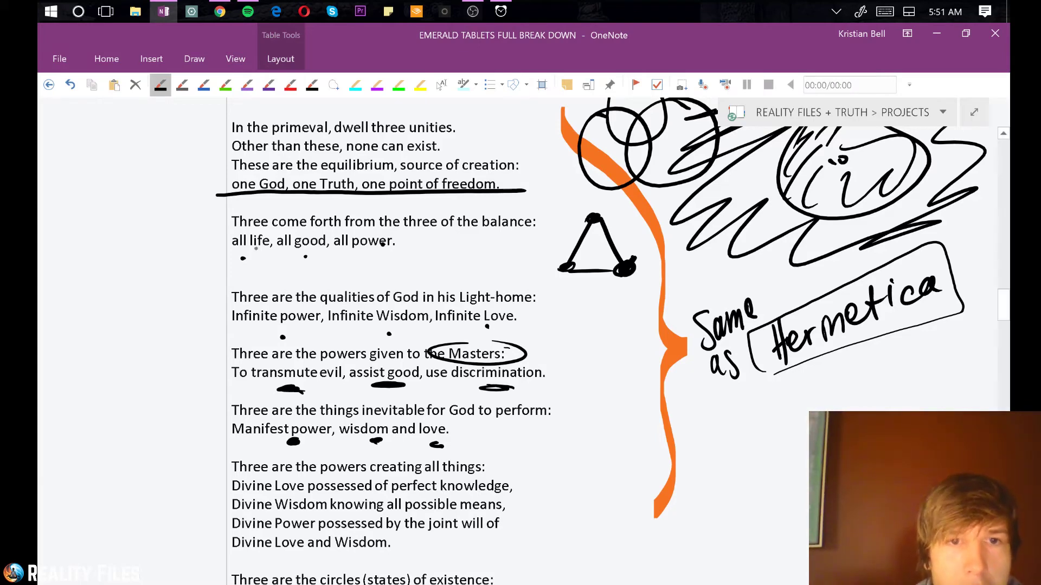
Skip the YouTube ad so the 'More Than Me' beat plays, then return to the Emerald Tablets page
left_click(247, 11)
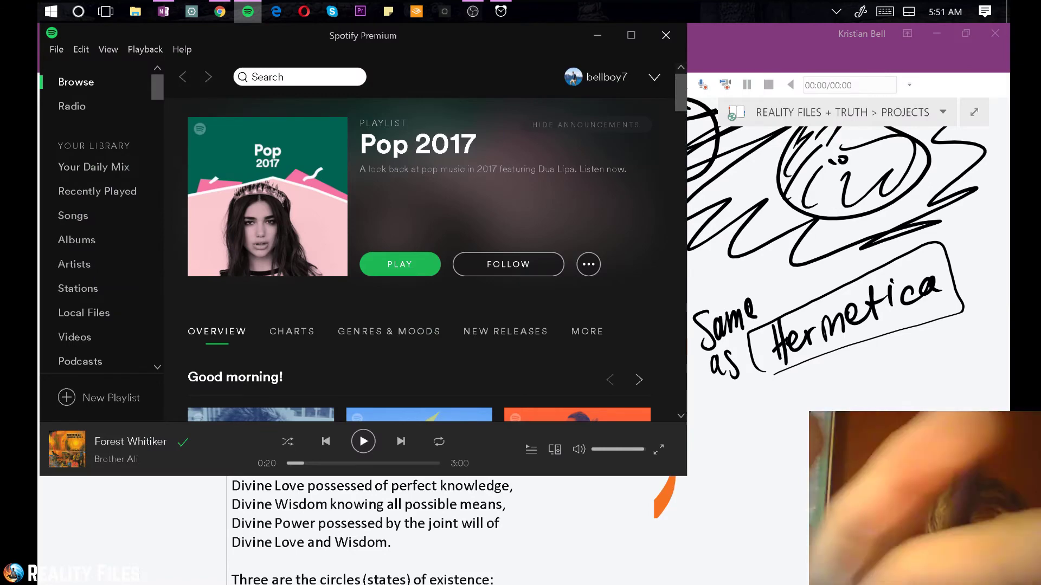
left_click(219, 11)
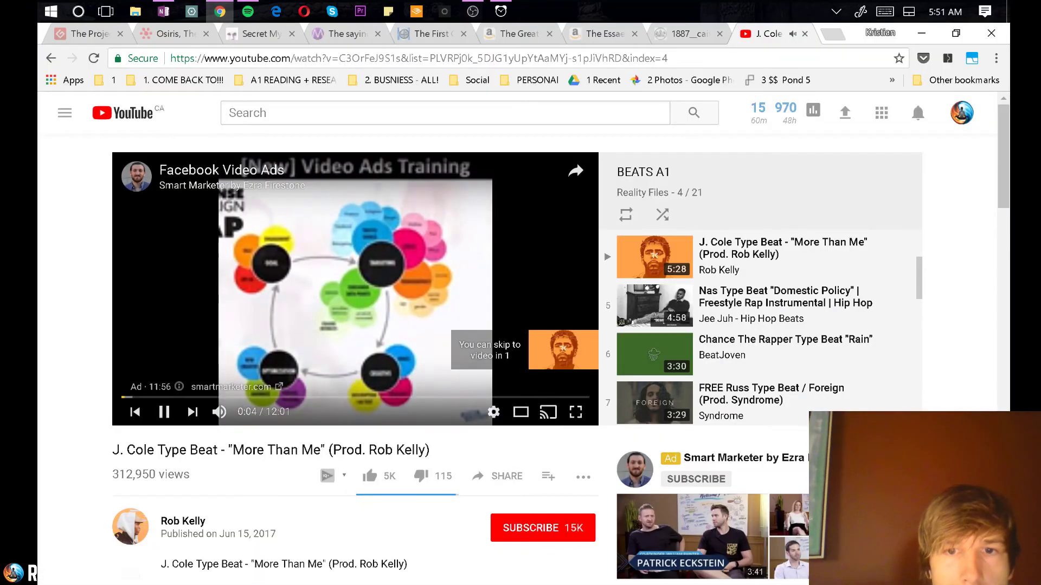
left_click(553, 353)
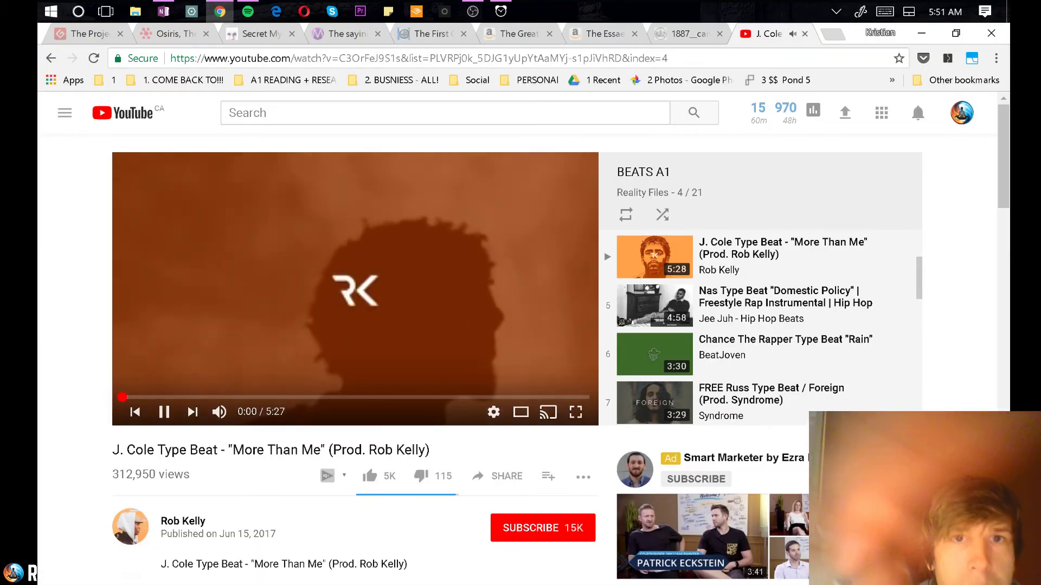
left_click(163, 11)
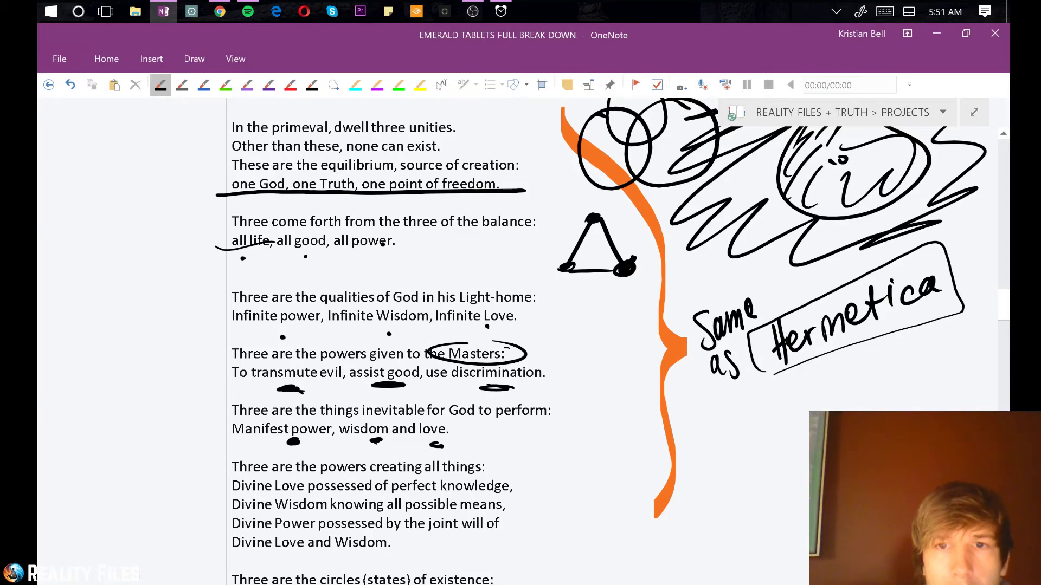
Mark Wisdom and Infinite Love, box the 'Infinite power' line, and trail a line down-right
left_click(442, 85)
scroll(520, 326, "down", 3)
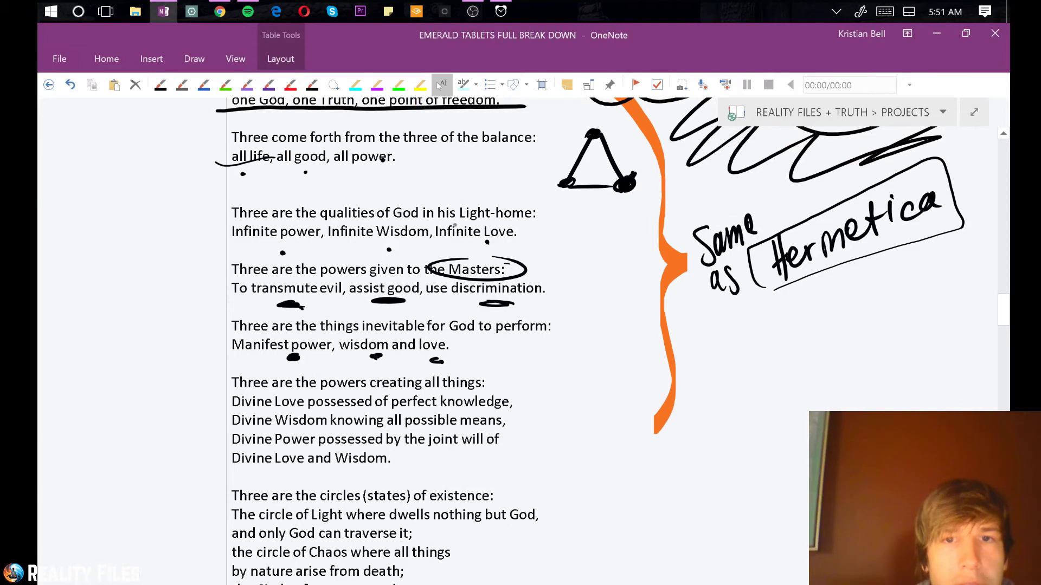
left_click(161, 85)
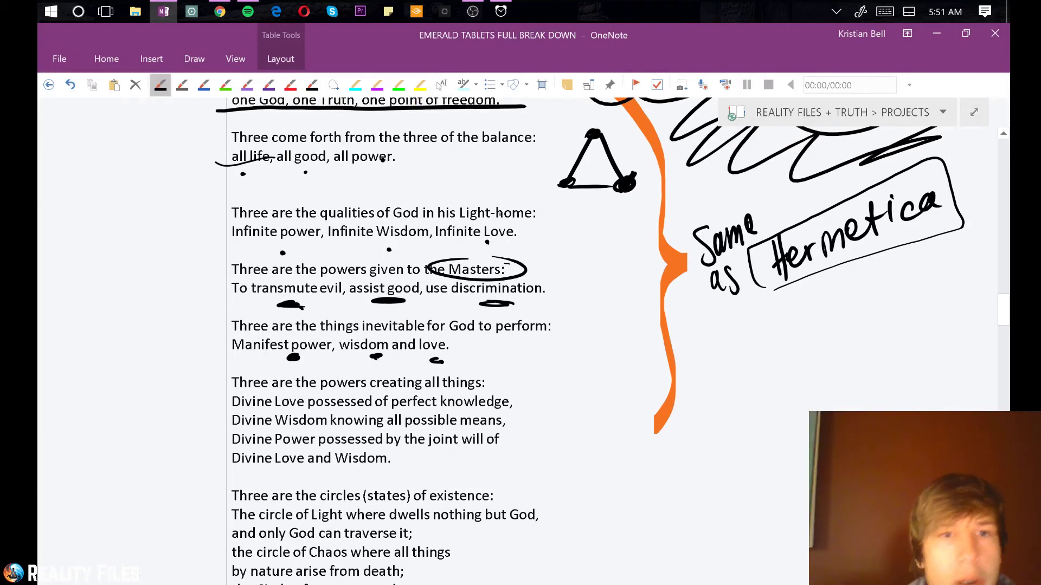
left_click_drag(384, 239, 395, 243)
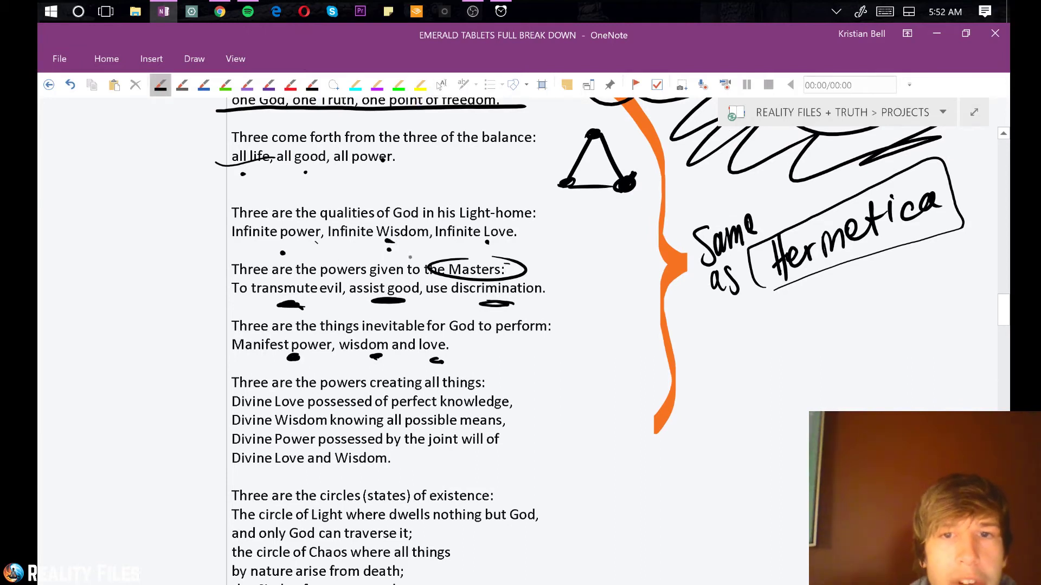
left_click_drag(462, 240, 473, 245)
mouse_move(570, 209)
left_mouse_down()
mouse_move(186, 211)
mouse_move(250, 254)
mouse_move(556, 253)
mouse_move(552, 213)
left_mouse_up()
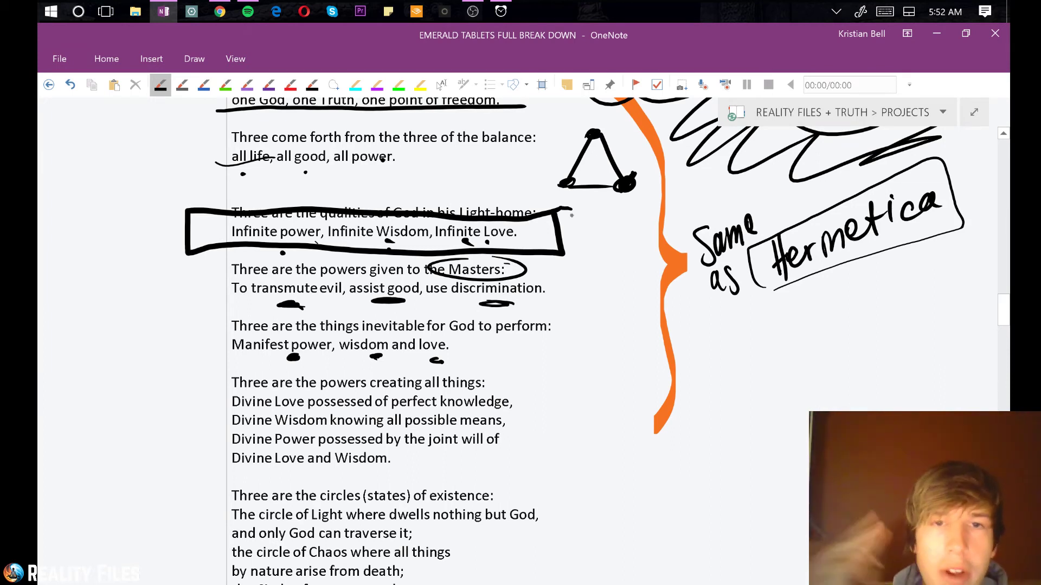
left_click_drag(526, 236, 801, 498)
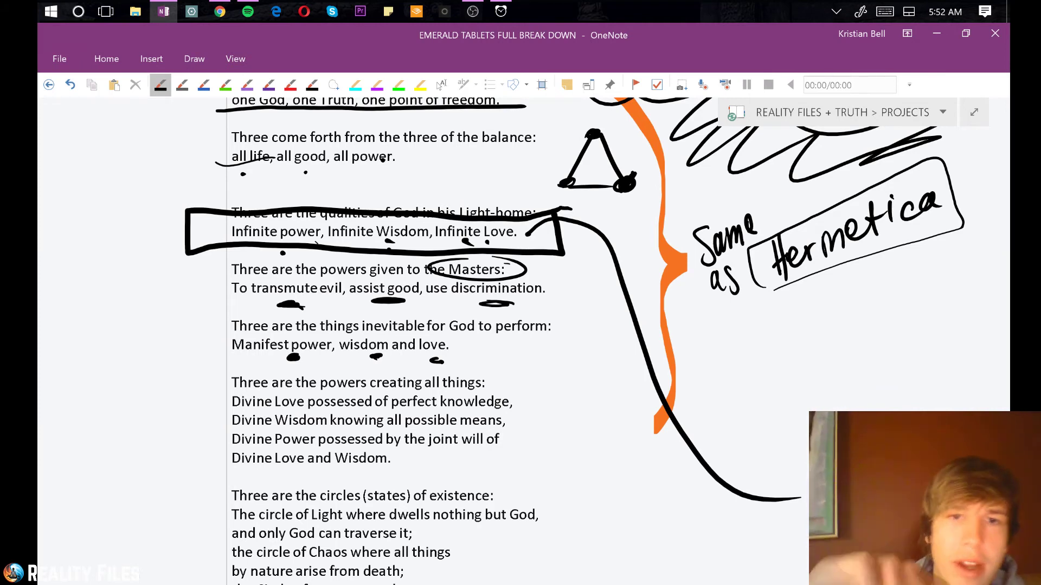
Erase the large ink loop over 'Infinite Wisdom' and draw a small circle right of the text
left_click_drag(430, 210, 351, 172)
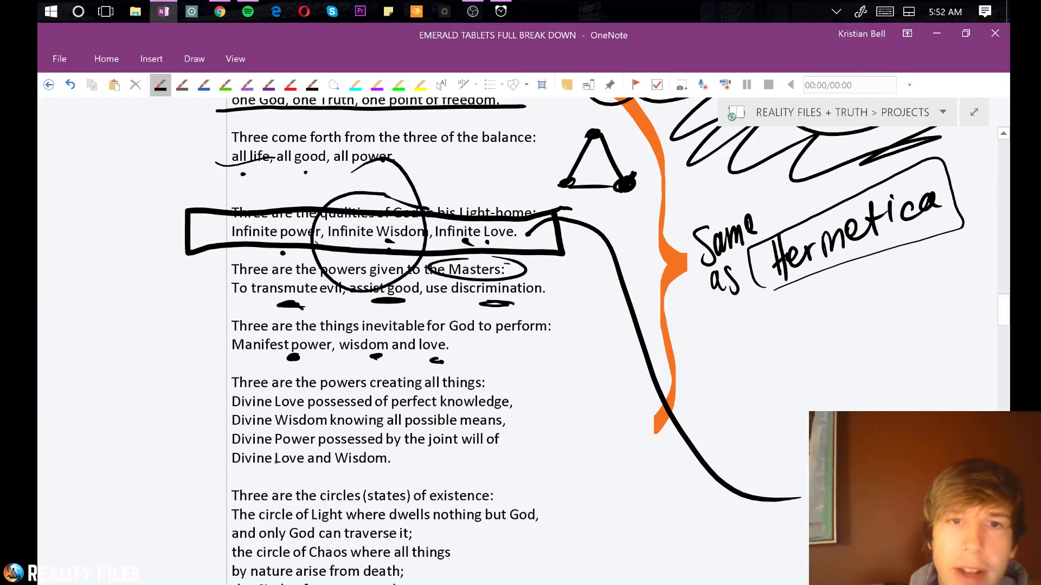
mouse_move(406, 152)
left_mouse_down()
mouse_move(402, 236)
mouse_move(326, 233)
mouse_move(407, 186)
mouse_move(389, 269)
mouse_move(392, 226)
left_mouse_up()
left_click(160, 85)
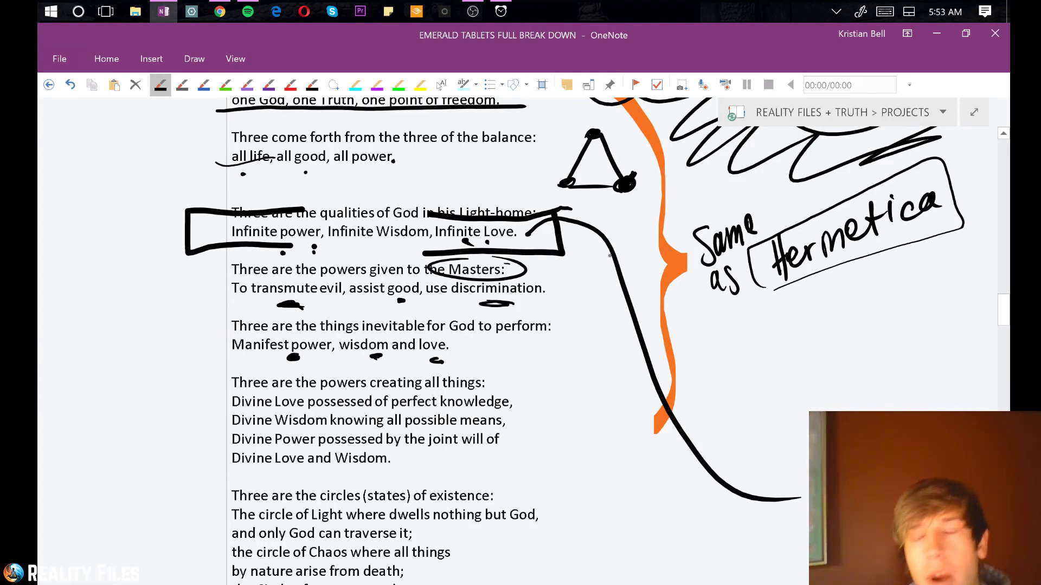
mouse_move(870, 411)
left_mouse_down()
mouse_move(900, 393)
mouse_move(909, 411)
left_mouse_up()
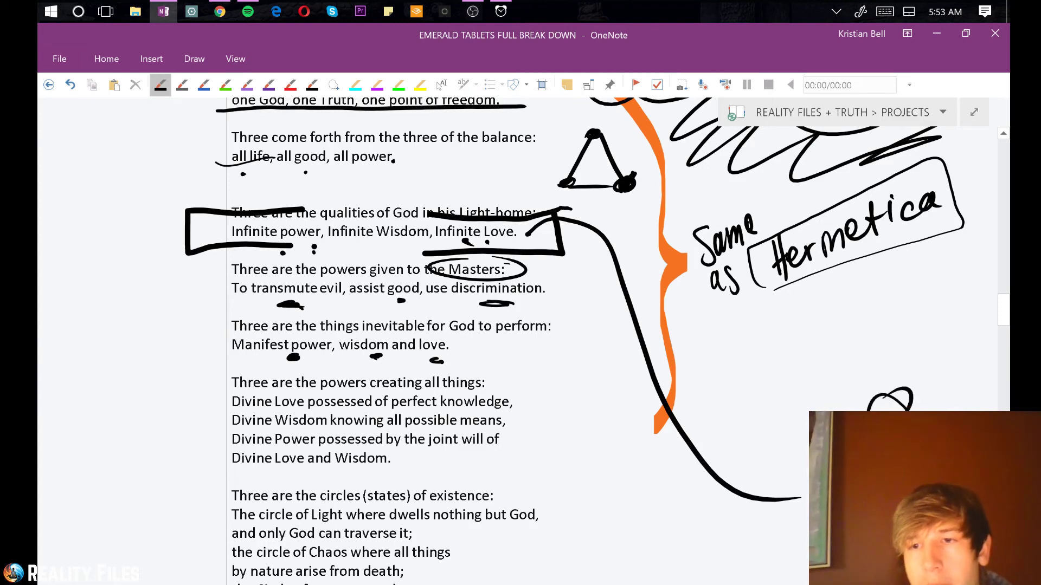
Sketch a bracket curve, arrows, a box and crossing triangle strokes beside the Hermetica note
scroll(520, 326, "down", 3)
left_click(439, 85)
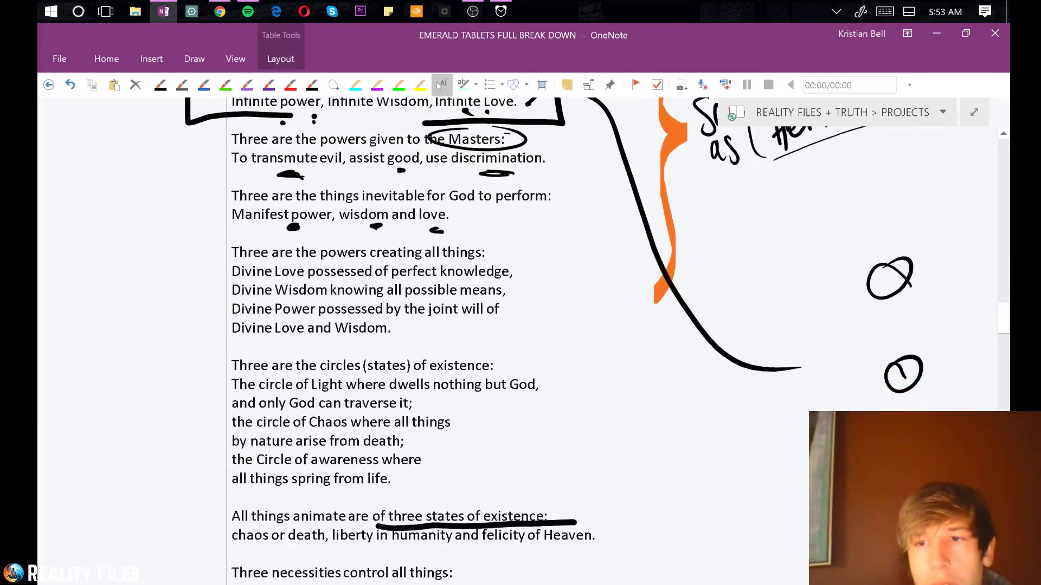
left_click(160, 85)
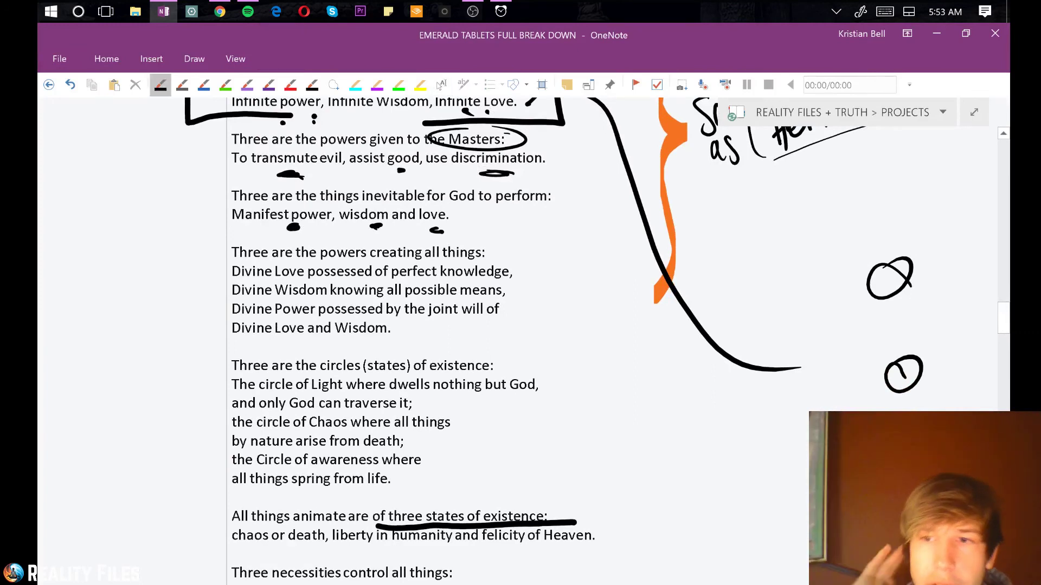
mouse_move(693, 507)
left_mouse_down()
mouse_move(813, 494)
mouse_move(759, 475)
left_mouse_up()
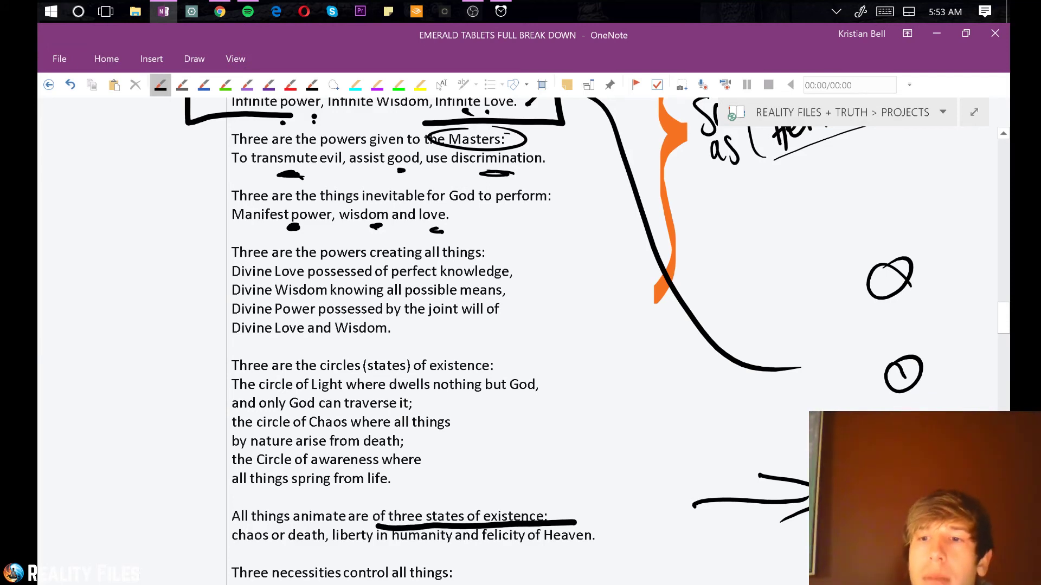
left_click_drag(694, 394, 835, 388)
left_click_drag(766, 363, 798, 419)
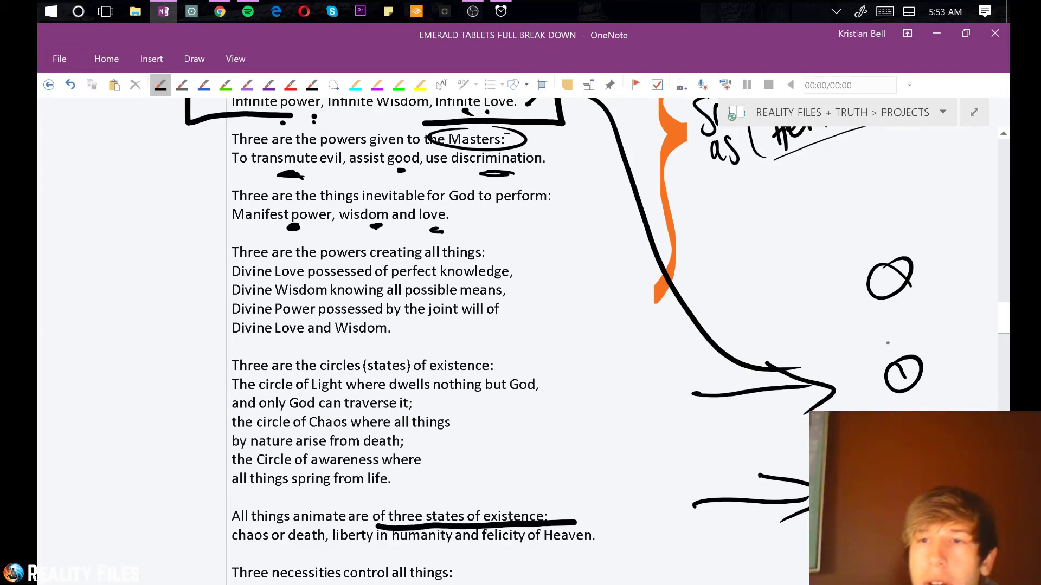
left_click_drag(747, 204, 788, 362)
left_click_drag(942, 411, 704, 221)
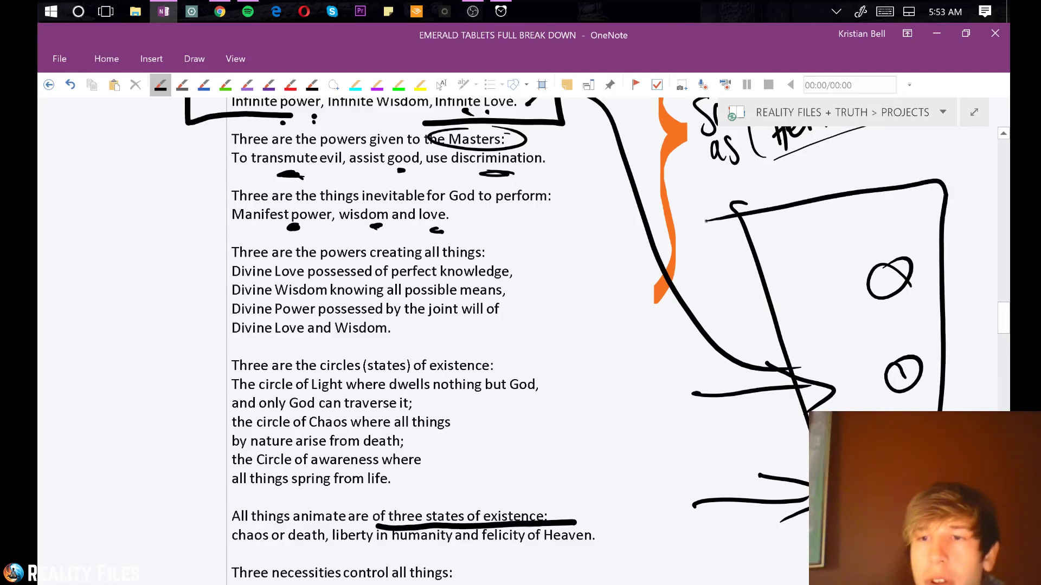
left_click_drag(650, 265, 978, 215)
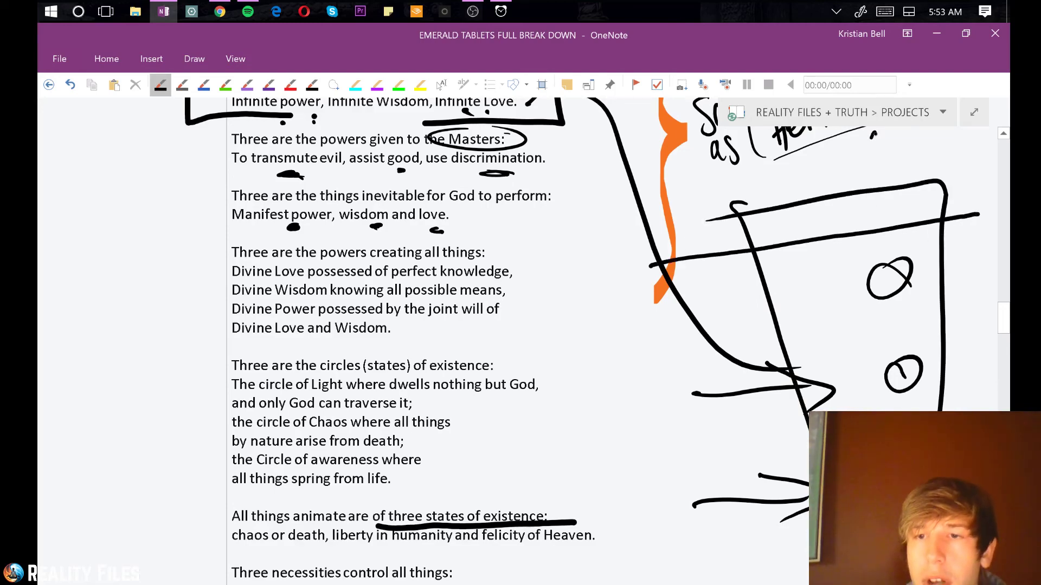
left_click_drag(833, 237, 717, 481)
mouse_move(721, 480)
left_mouse_down()
mouse_move(699, 523)
mouse_move(780, 513)
left_mouse_up()
Add an arrow to the top circle, loop the middle and bottom circles, and join all three vertically
scroll(596, 325, "down", 10)
scroll(520, 325, "up", 10)
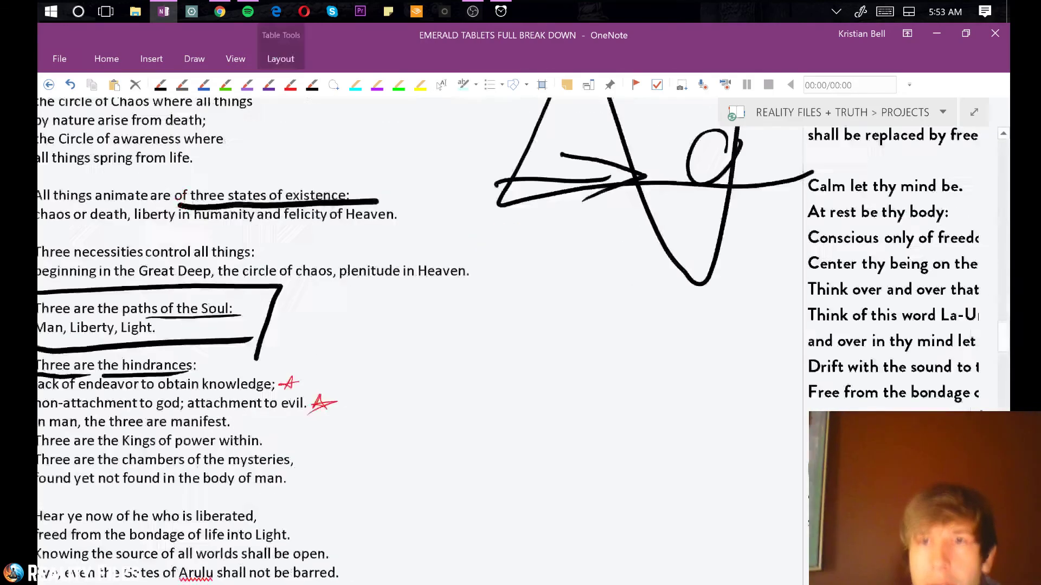
scroll(521, 325, "right", 5)
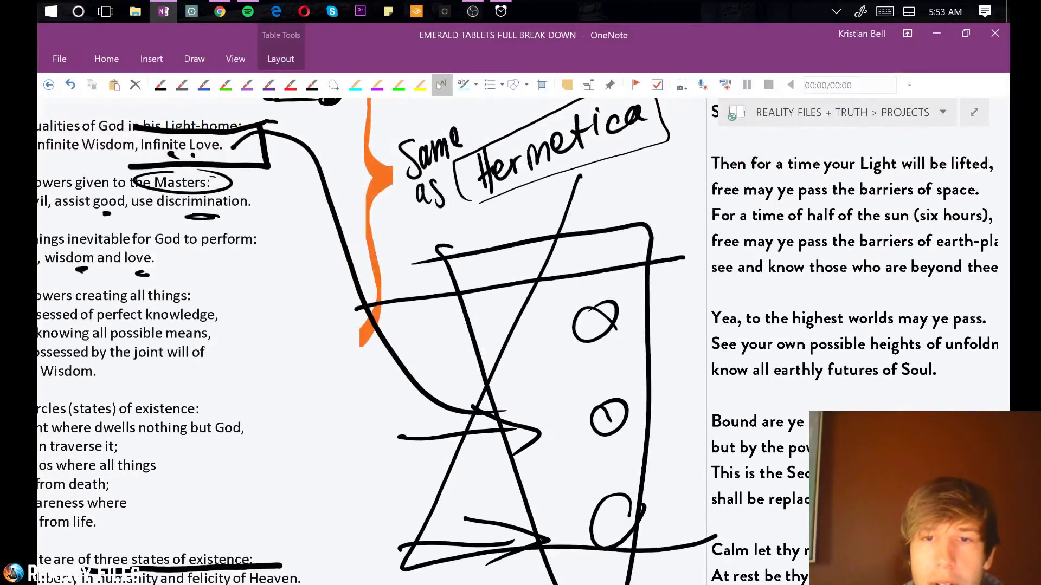
left_click(160, 84)
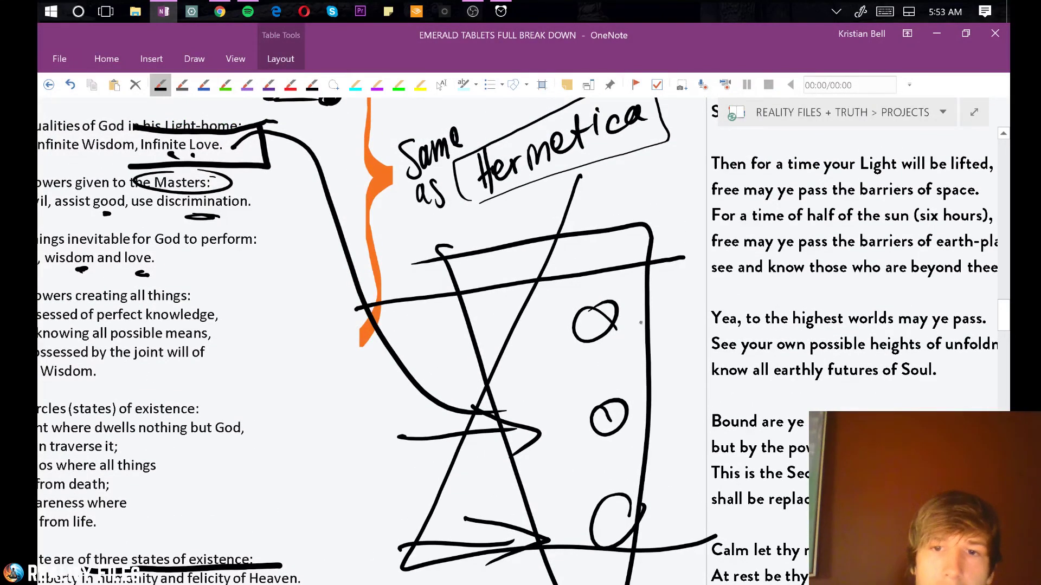
mouse_move(694, 319)
left_mouse_down()
mouse_move(603, 321)
mouse_move(637, 336)
left_mouse_up()
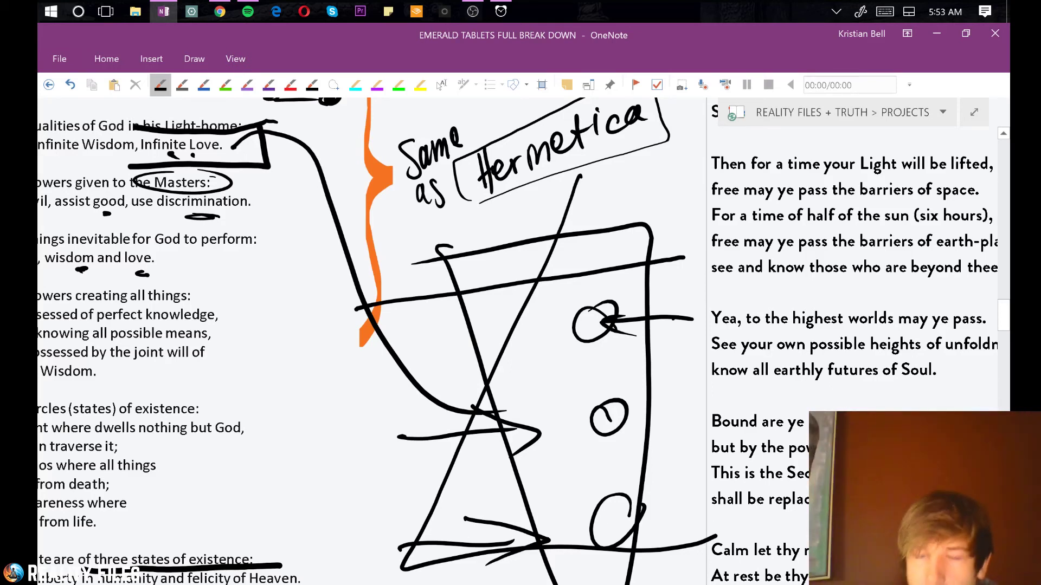
mouse_move(632, 511)
left_mouse_down()
mouse_move(594, 539)
mouse_move(637, 504)
left_mouse_up()
mouse_move(641, 388)
left_mouse_down()
mouse_move(603, 396)
mouse_move(590, 443)
left_mouse_up()
left_click_drag(600, 323, 614, 435)
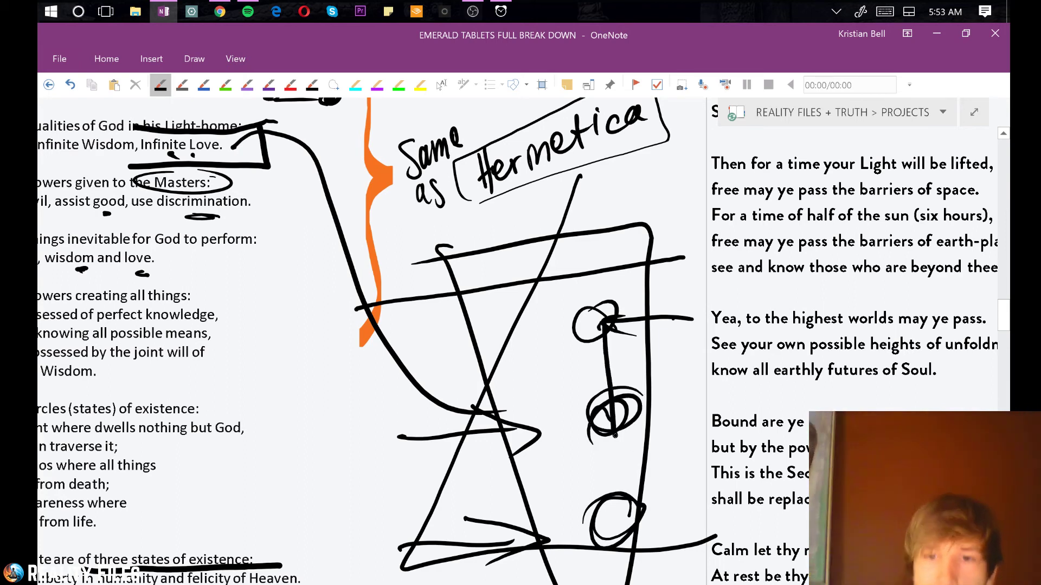
left_click_drag(627, 537, 613, 436)
left_click(614, 417)
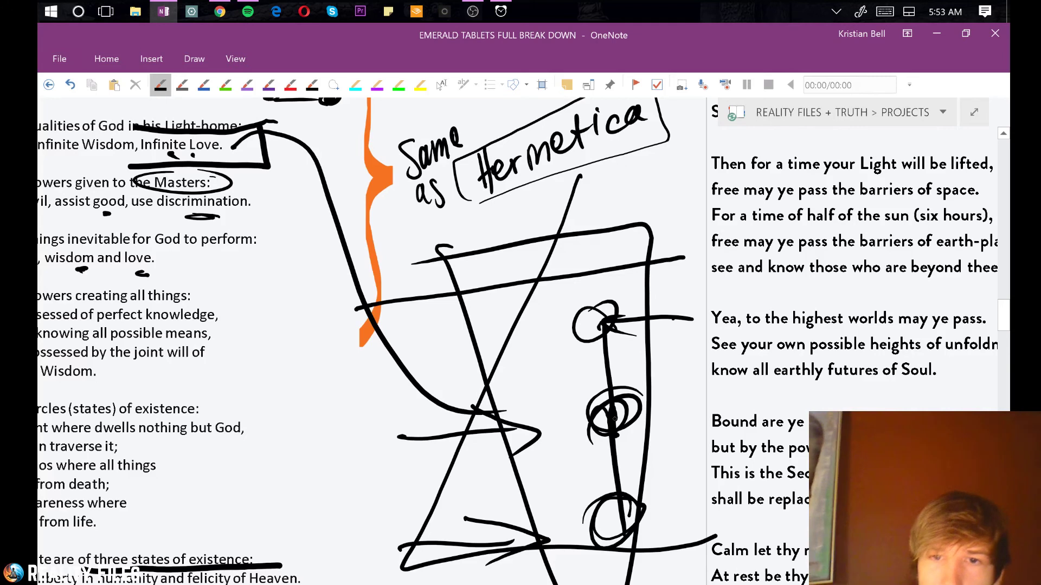
mouse_move(643, 379)
left_mouse_down()
mouse_move(608, 448)
mouse_move(646, 380)
left_mouse_up()
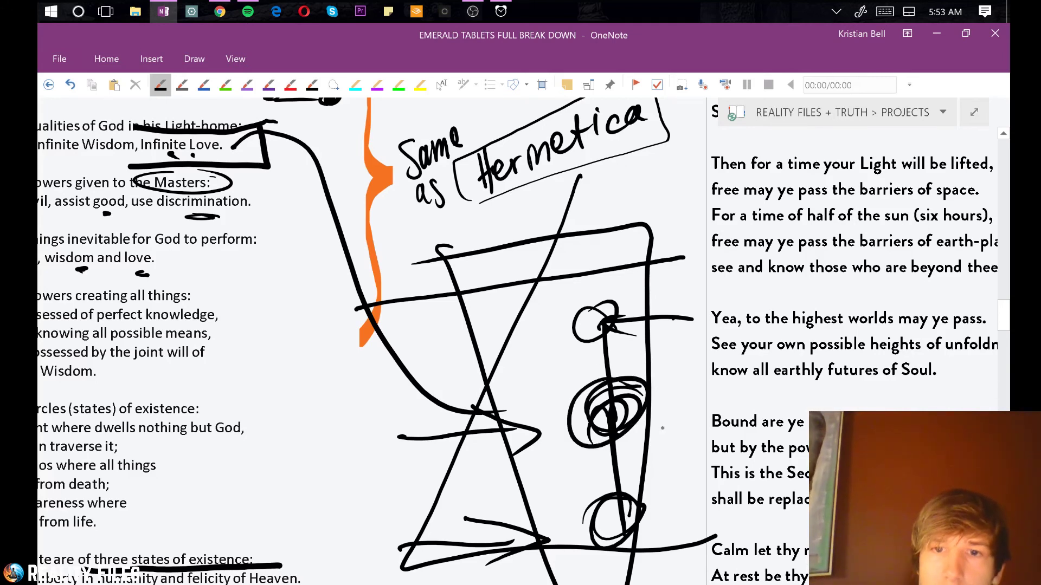
mouse_move(606, 420)
left_mouse_down()
mouse_move(498, 271)
mouse_move(380, 301)
left_mouse_up()
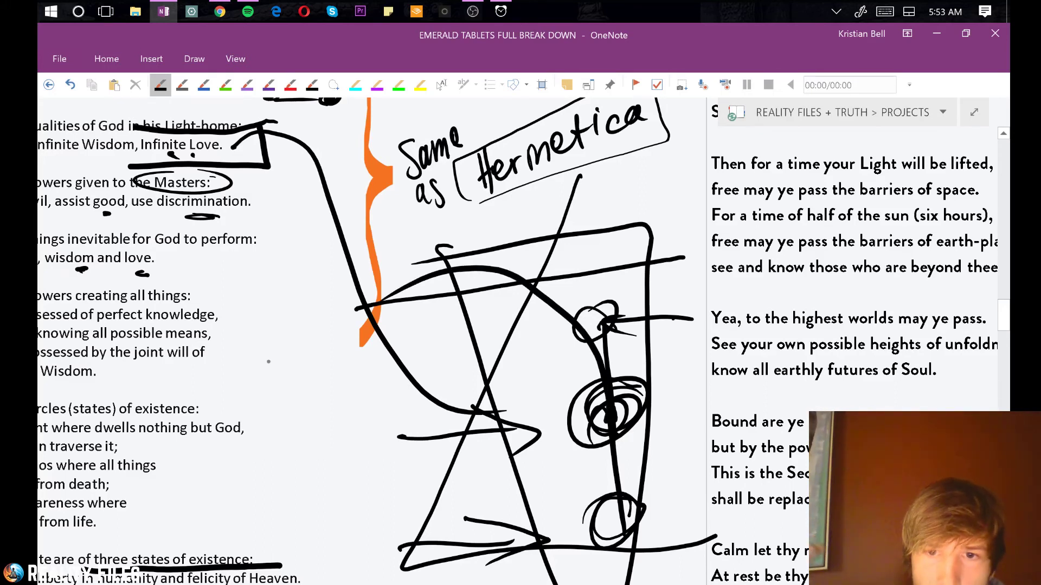
Erase the star and line strokes of the triangle-and-circles sketch below the Hermetica note
left_click(439, 85)
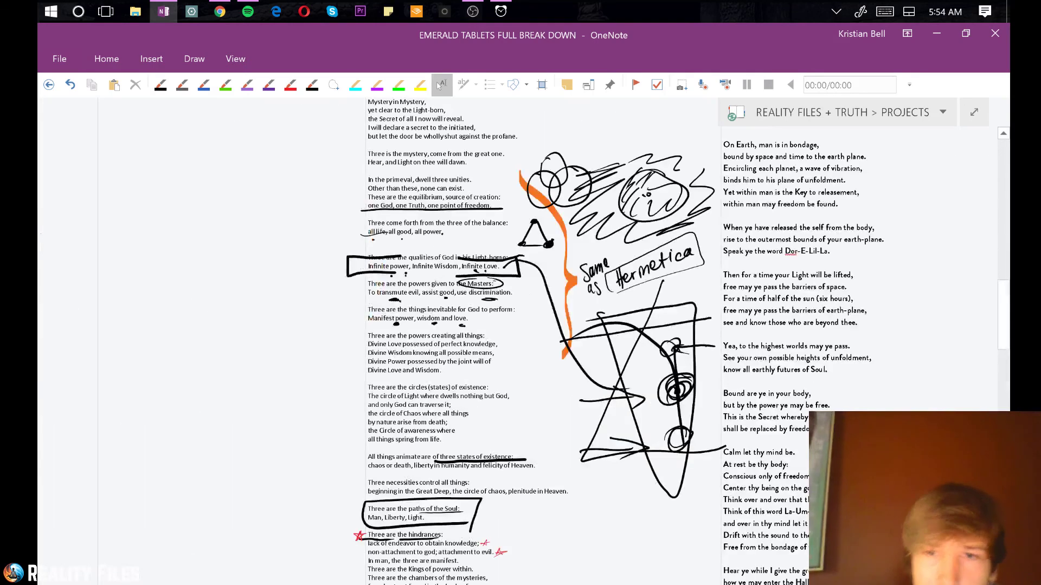
left_click(161, 86)
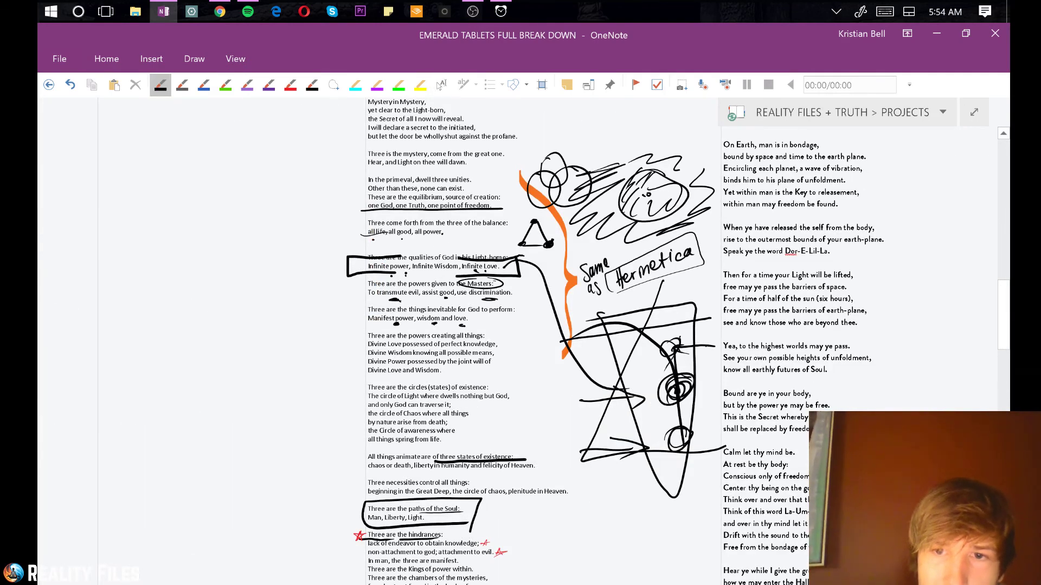
mouse_move(684, 328)
left_mouse_down()
mouse_move(618, 379)
mouse_move(602, 320)
mouse_move(677, 292)
mouse_move(640, 450)
mouse_move(694, 325)
mouse_move(682, 469)
left_mouse_up()
left_click(440, 86)
Scroll around the page to review the remaining annotations beside the triad stanzas
scroll(521, 325, "up", 5)
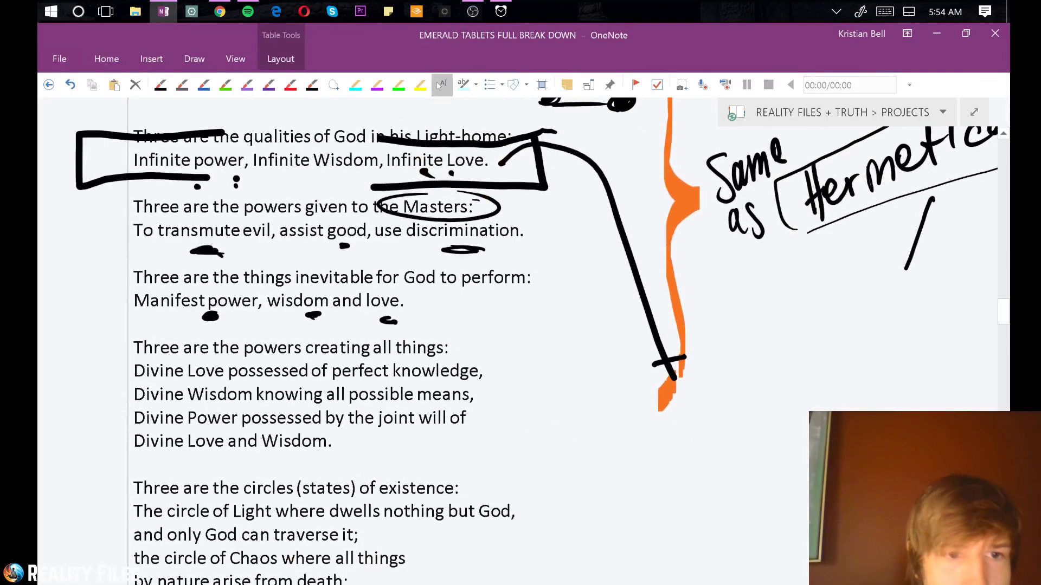
scroll(520, 325, "down", 2)
scroll(520, 325, "down", 5)
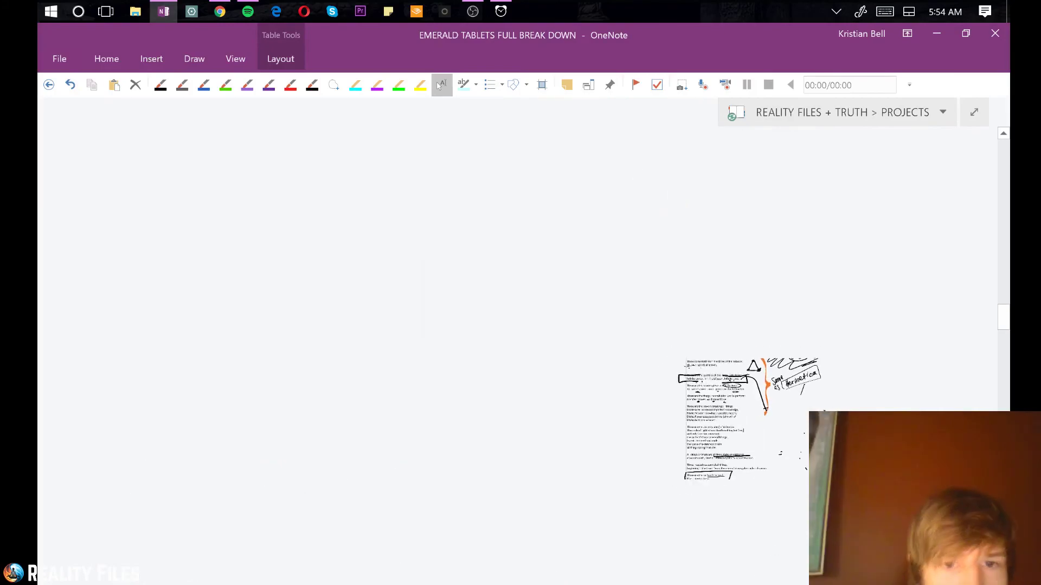
scroll(521, 325, "up", 2)
scroll(520, 325, "down", 5)
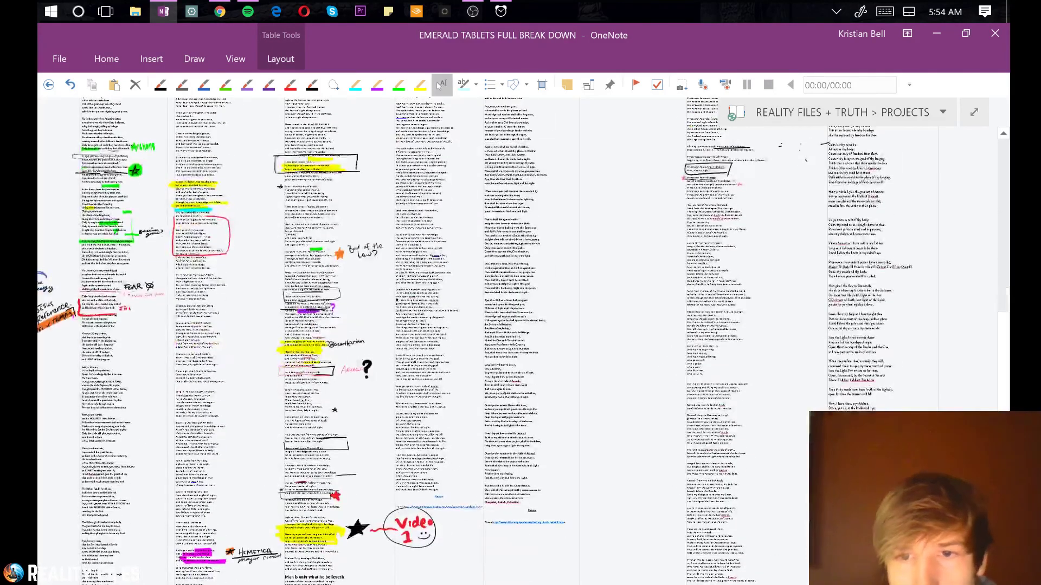
scroll(521, 325, "up", 2)
scroll(520, 326, "up", 5)
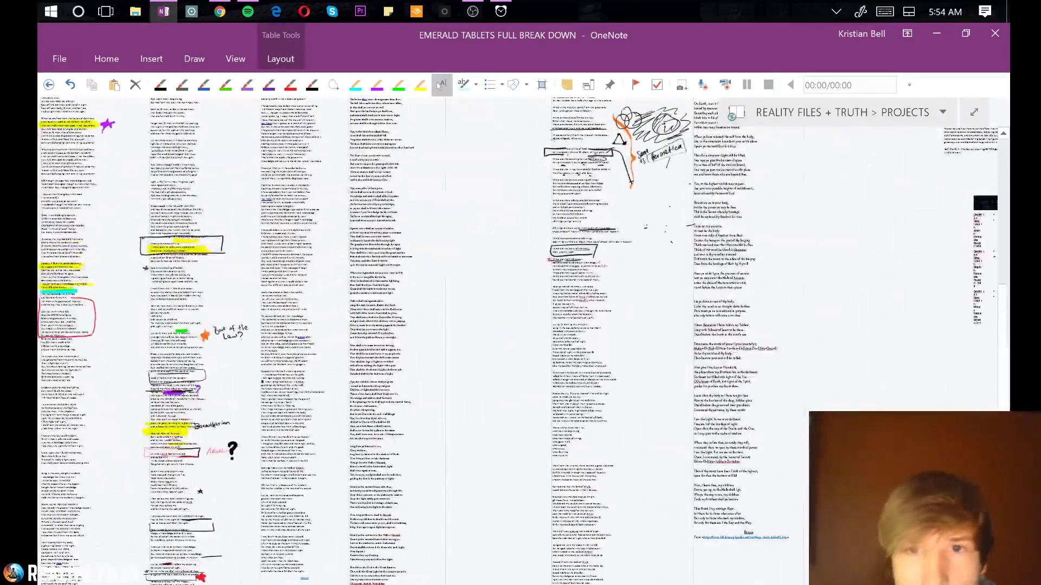
scroll(521, 325, "up", 5)
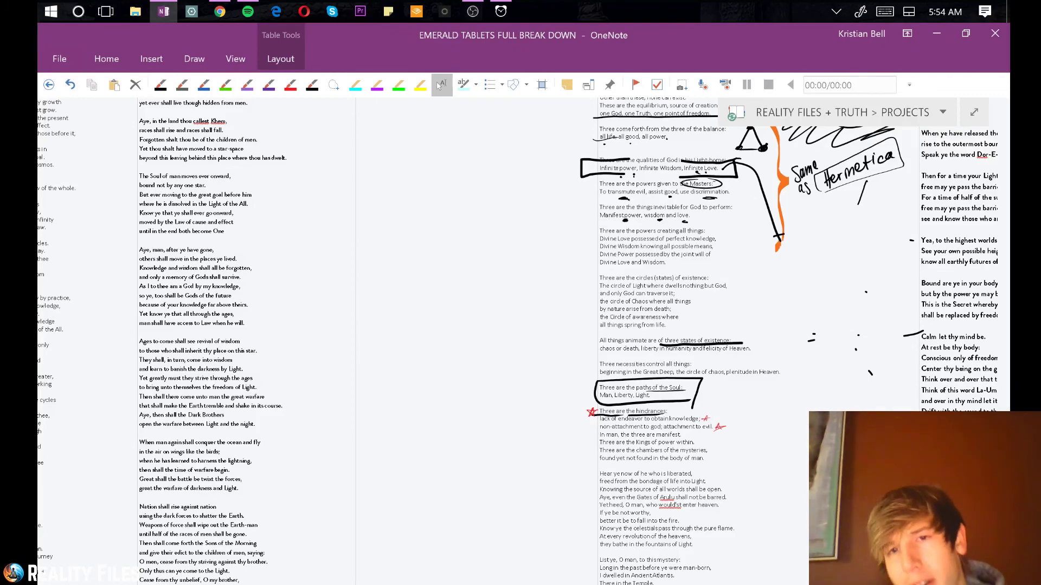
scroll(520, 325, "up", 5)
scroll(520, 325, "right", 4)
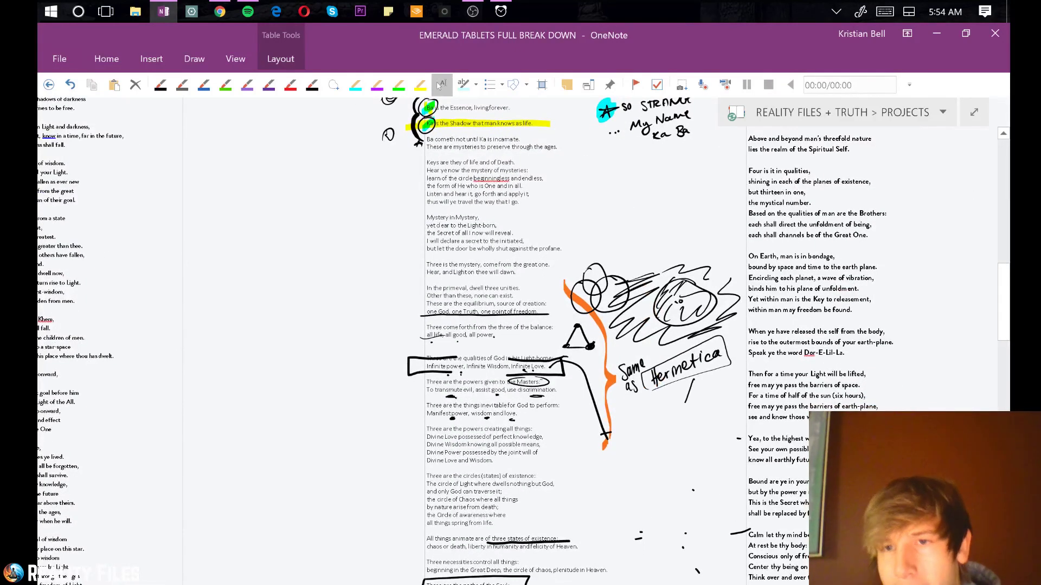